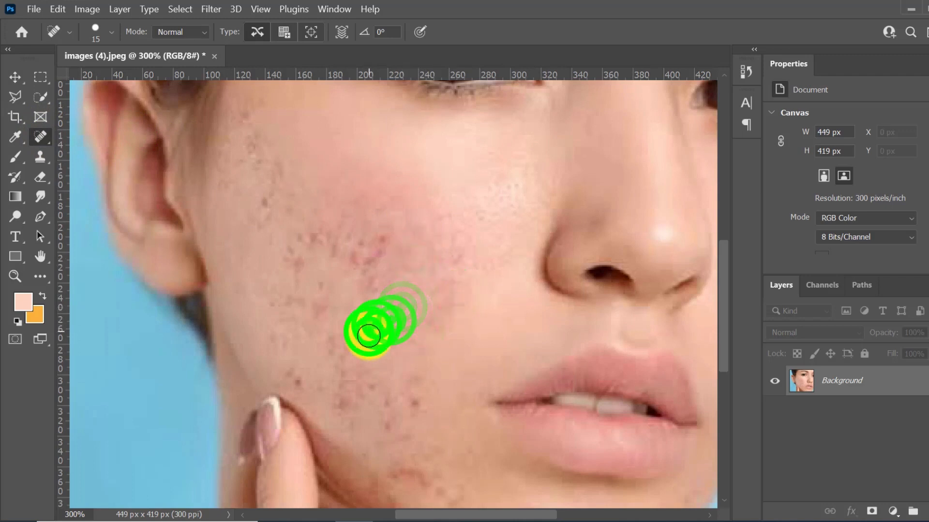
# - Remove the acne spots across the middle of the cheek using the Spot Healing Brush at size 15
pyautogui.click(372, 284)
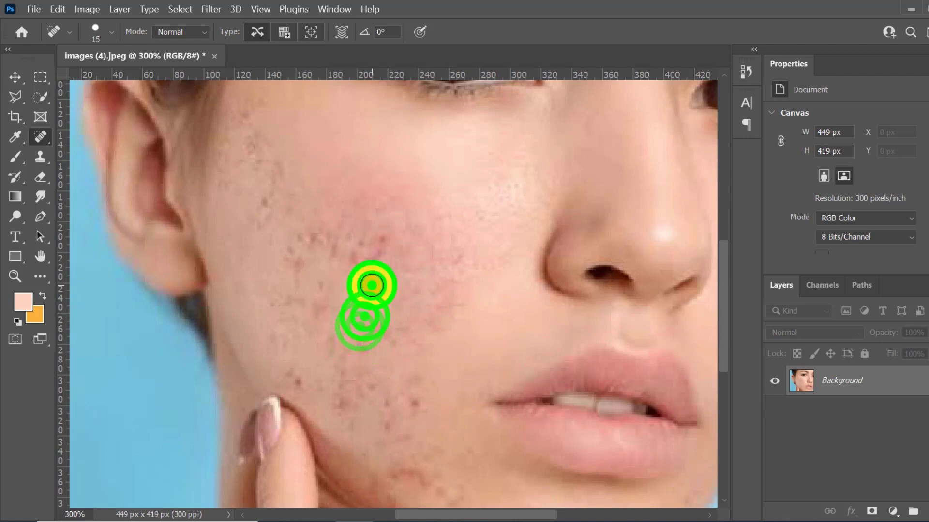
pyautogui.click(359, 275)
pyautogui.click(418, 396)
pyautogui.click(416, 373)
pyautogui.click(402, 329)
pyautogui.click(380, 327)
pyautogui.click(353, 350)
pyautogui.click(331, 346)
pyautogui.click(320, 293)
pyautogui.click(297, 297)
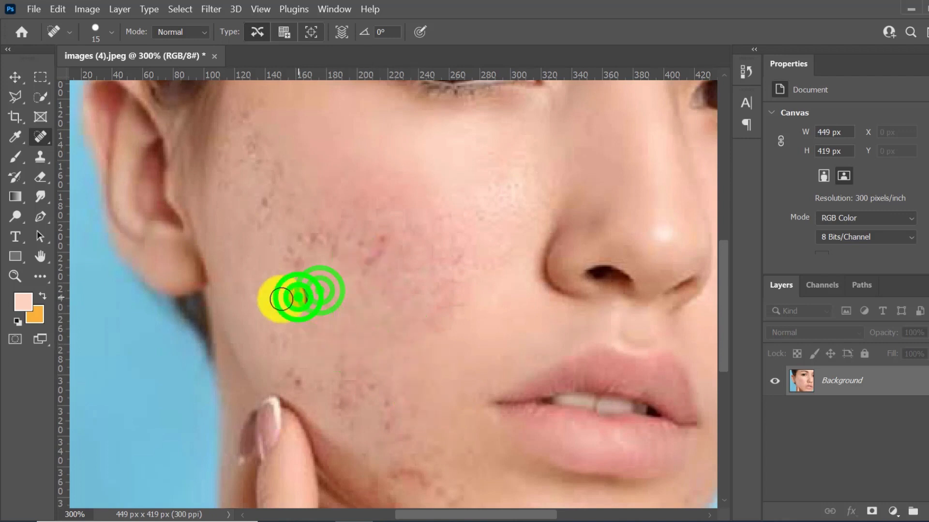
pyautogui.click(303, 273)
pyautogui.click(294, 254)
pyautogui.click(310, 235)
pyautogui.click(329, 230)
pyautogui.click(332, 251)
pyautogui.click(359, 254)
pyautogui.click(375, 263)
pyautogui.click(381, 243)
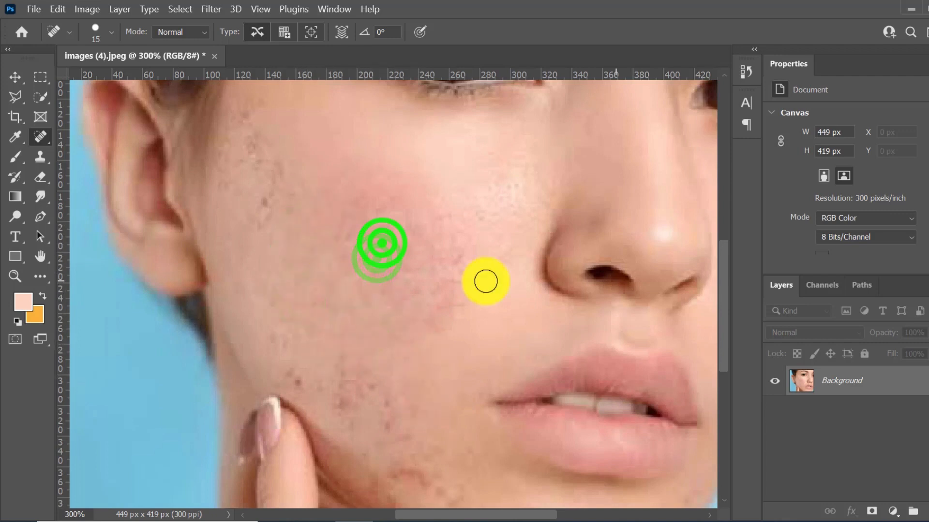
pyautogui.click(333, 237)
pyautogui.click(346, 218)
# - Heal the blemishes on the chin below the lips and along the lower jaw
pyautogui.moveTo(725, 265); pyautogui.dragTo(724, 307)
pyautogui.click(553, 397)
pyautogui.click(563, 406)
pyautogui.click(637, 400)
pyautogui.click(692, 373)
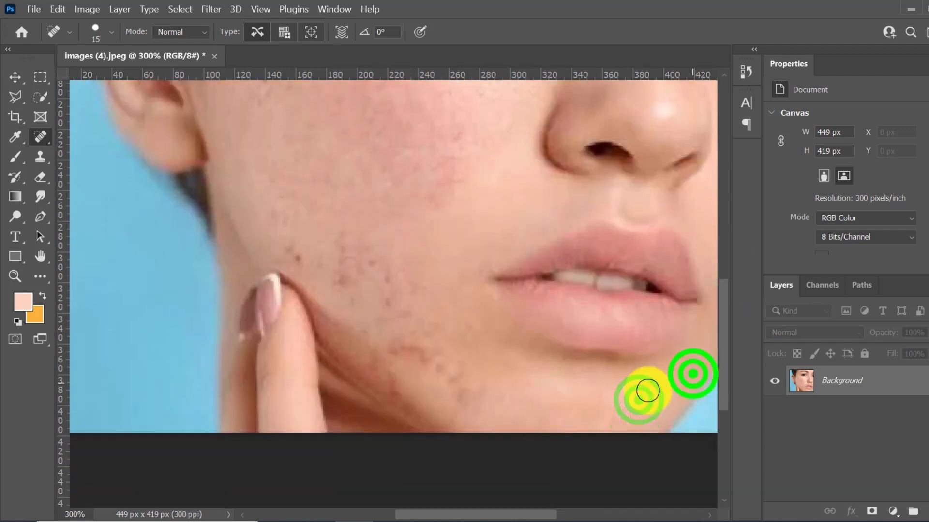
pyautogui.click(463, 399)
pyautogui.click(450, 386)
pyautogui.click(461, 369)
pyautogui.click(460, 389)
pyautogui.click(430, 361)
pyautogui.click(403, 349)
pyautogui.click(438, 348)
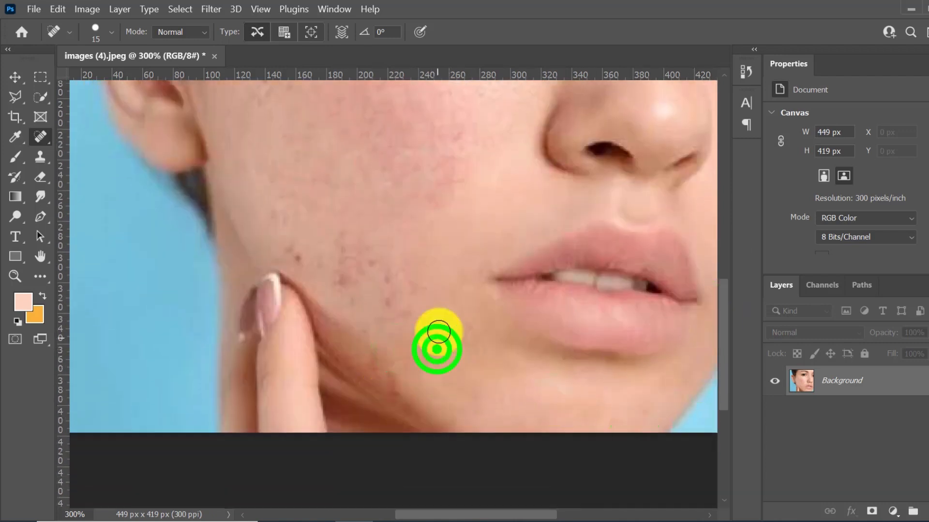
# - Heal the remaining acne marks on the lower cheek between the mouth corner and the fingertip
pyautogui.click(422, 326)
pyautogui.click(387, 300)
pyautogui.click(408, 286)
pyautogui.click(420, 333)
pyautogui.click(399, 329)
pyautogui.click(377, 319)
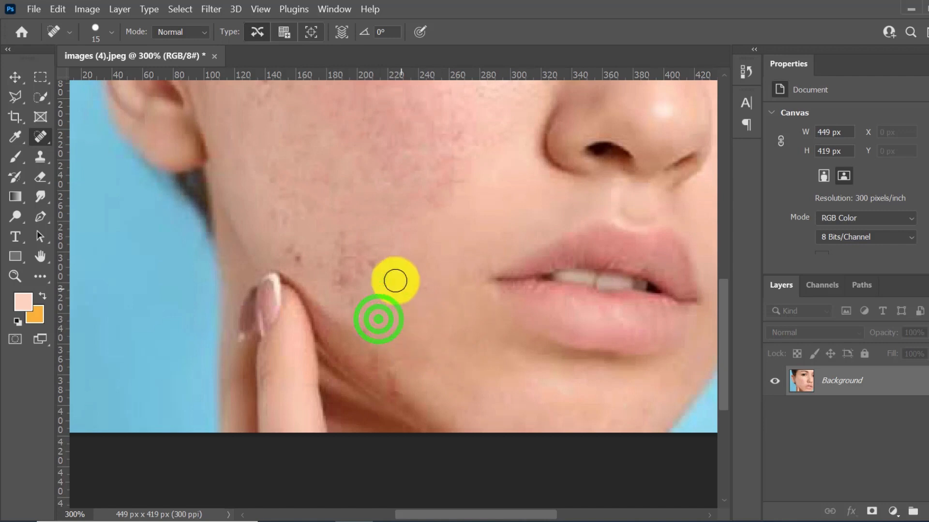
pyautogui.click(422, 284)
pyautogui.click(372, 255)
pyautogui.click(346, 286)
pyautogui.click(342, 262)
pyautogui.click(342, 236)
pyautogui.click(356, 246)
pyautogui.click(360, 239)
pyautogui.click(298, 255)
pyautogui.click(292, 223)
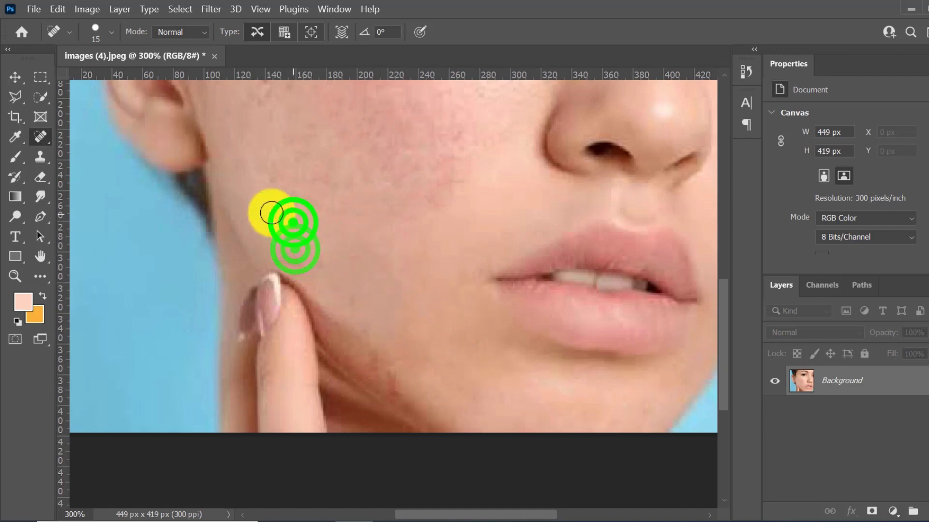
pyautogui.click(348, 298)
# - Heal the red marks on the inner cheek between the nose and the centre of the cheek
pyautogui.moveTo(721, 316); pyautogui.dragTo(721, 276)
pyautogui.click(437, 319)
pyautogui.click(456, 269)
pyautogui.click(458, 258)
pyautogui.click(460, 311)
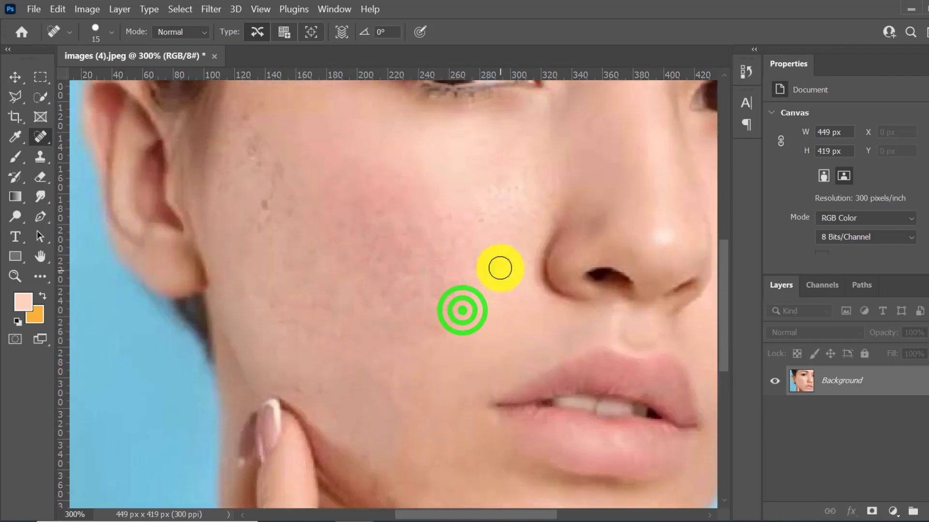
pyautogui.click(433, 326)
# - Heal the dark spots on the outer cheek and temple area beside the ear
pyautogui.click(248, 145)
pyautogui.click(284, 166)
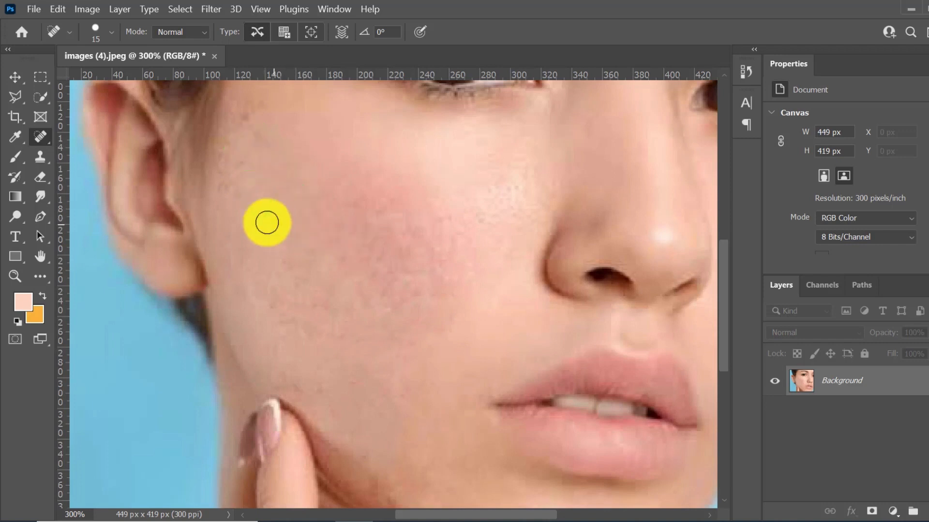
pyautogui.click(297, 244)
pyautogui.click(284, 263)
pyautogui.click(249, 118)
pyautogui.click(261, 141)
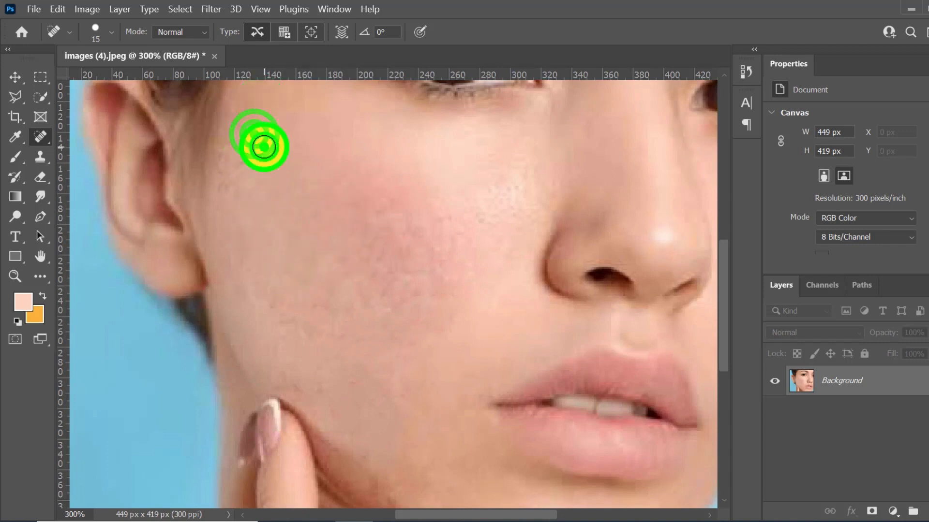
# - Heal the visible pores beside the nose and the leftover spots in the reddish centre of the cheek
pyautogui.click(474, 213)
pyautogui.click(460, 249)
pyautogui.click(514, 182)
pyautogui.click(382, 203)
pyautogui.click(380, 255)
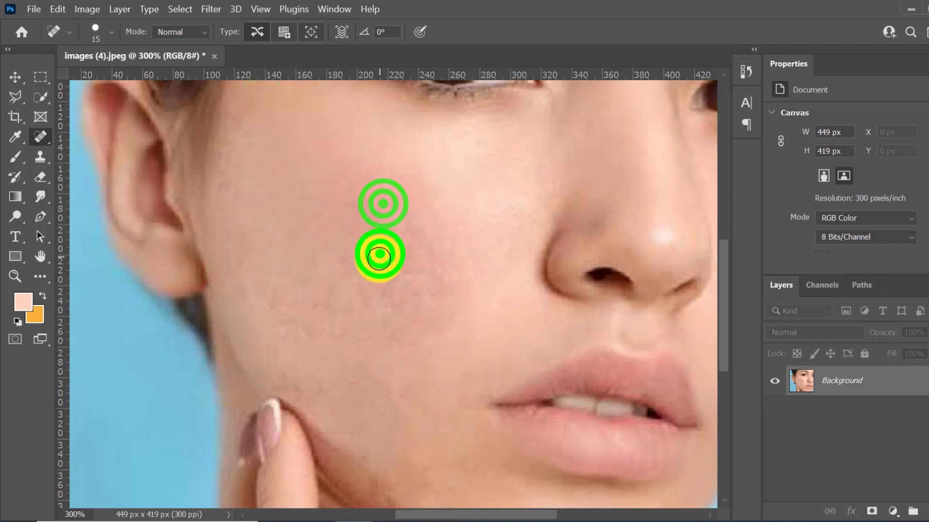
pyautogui.click(417, 232)
pyautogui.click(404, 253)
pyautogui.click(379, 275)
pyautogui.click(410, 292)
pyautogui.click(394, 232)
# - Check the retouched cheek at several magnifications for remaining blemishes
pyautogui.hotkey('ctrl', '-')
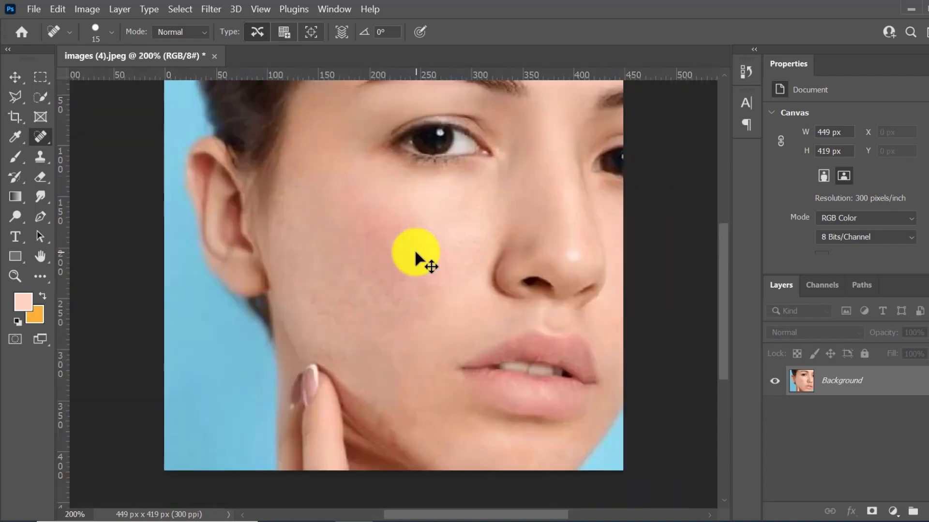
pyautogui.hotkey('ctrl', '+')
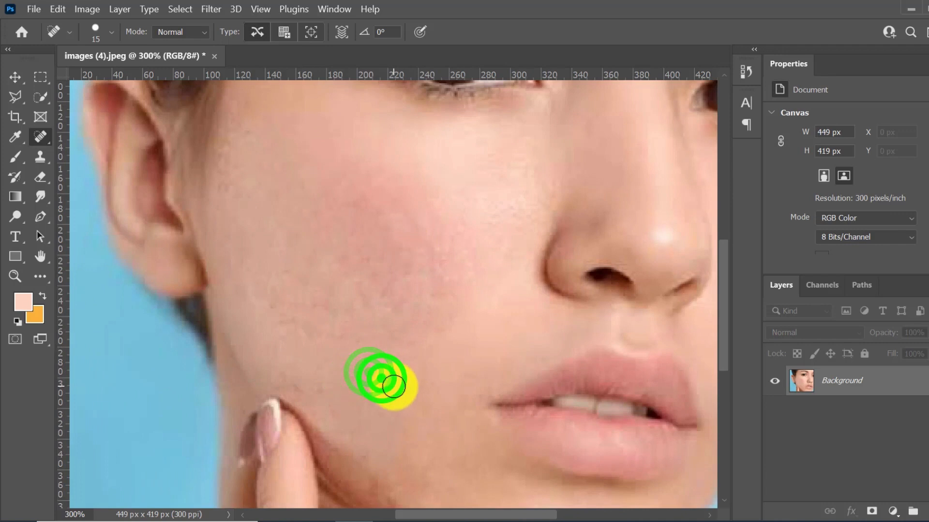
pyautogui.hotkey('ctrl', '-')
pyautogui.hotkey('ctrl', '-')
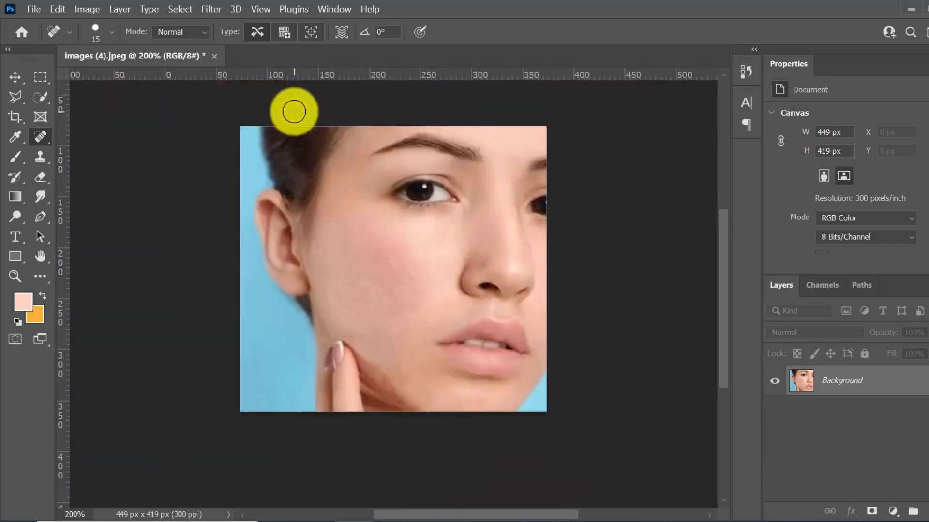
pyautogui.hotkey('ctrl', '+')
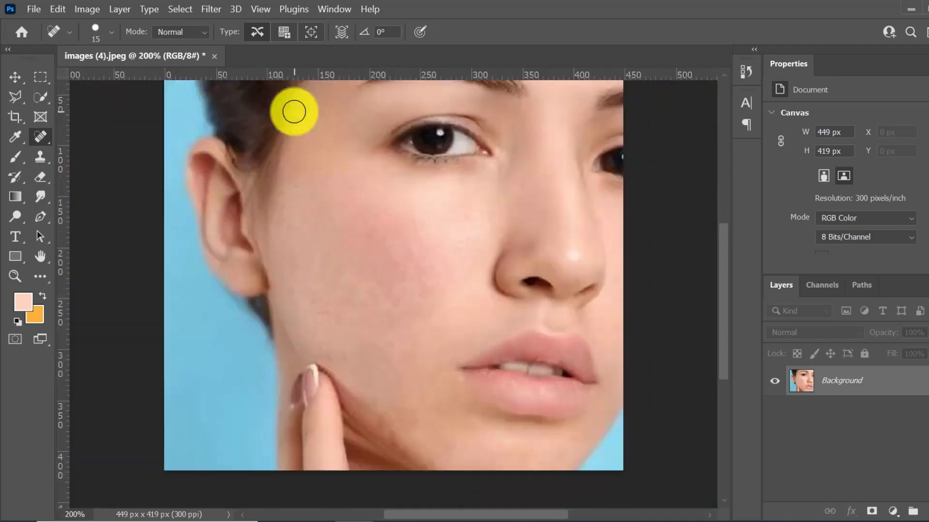
pyautogui.hotkey('ctrl', '+')
pyautogui.hotkey('ctrl', '-')
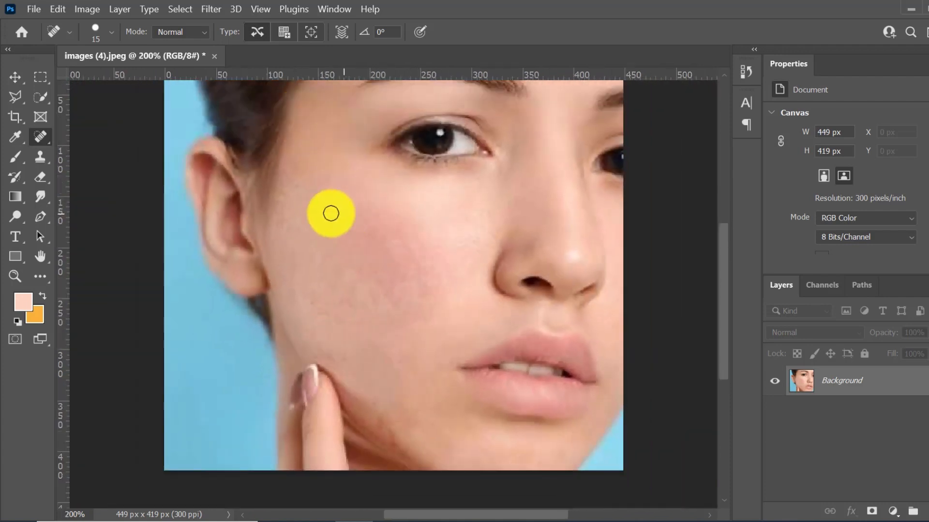
# - Duplicate the Background layer as "Background copy"
pyautogui.rightClick(863, 387)
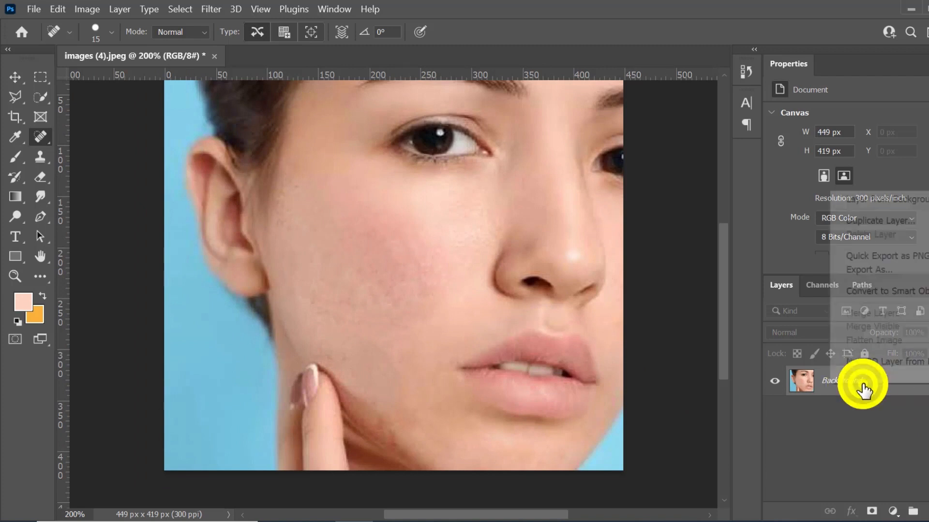
pyautogui.click(881, 221)
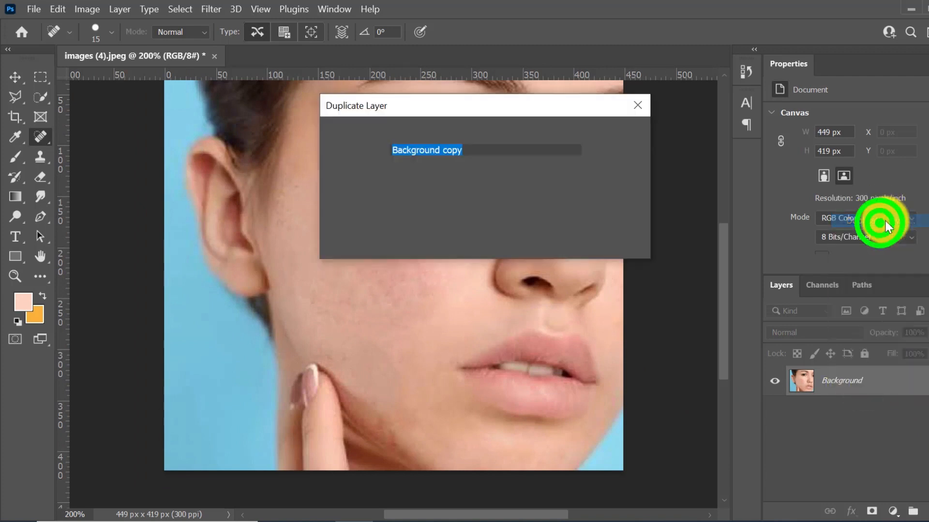
pyautogui.click(619, 131)
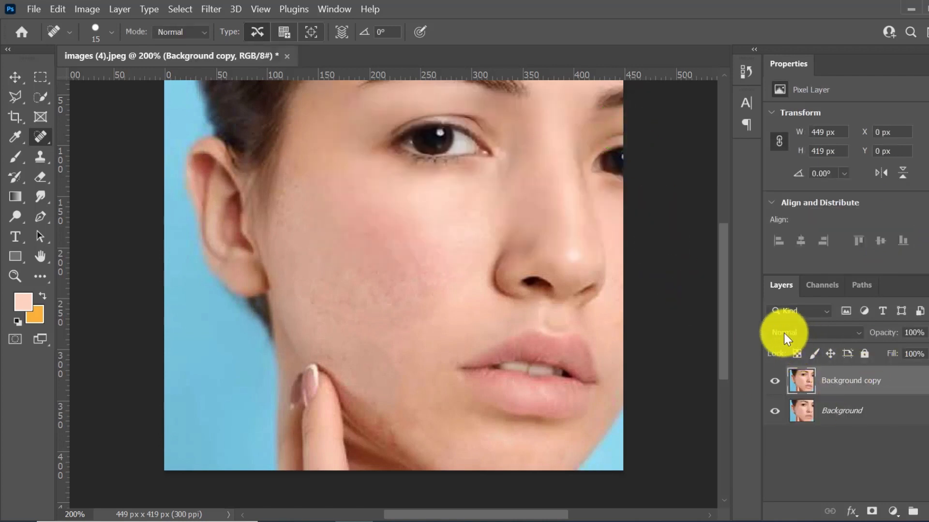
# - Invert the colours of the Background copy layer and set its blend mode to Vivid Light
pyautogui.hotkey('alt', 'v')
pyautogui.click(567, 264)
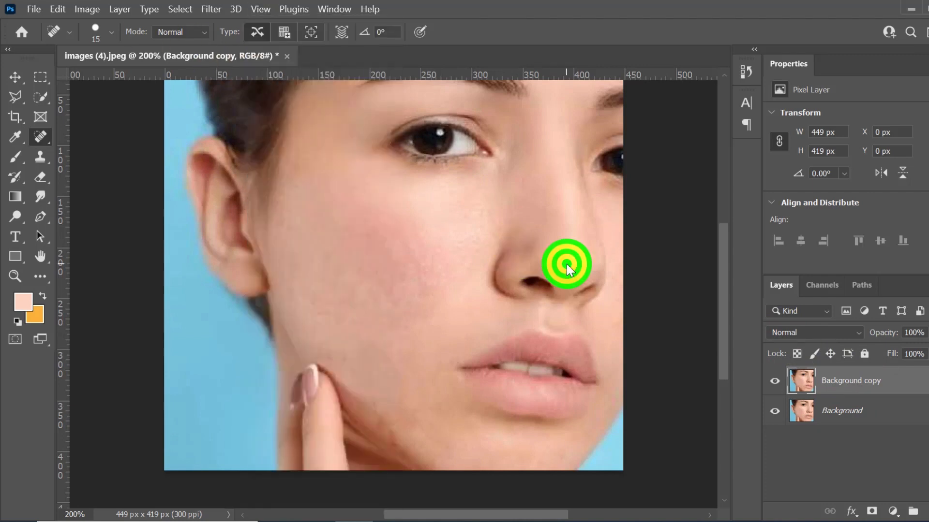
pyautogui.hotkey('ctrl', 'i')
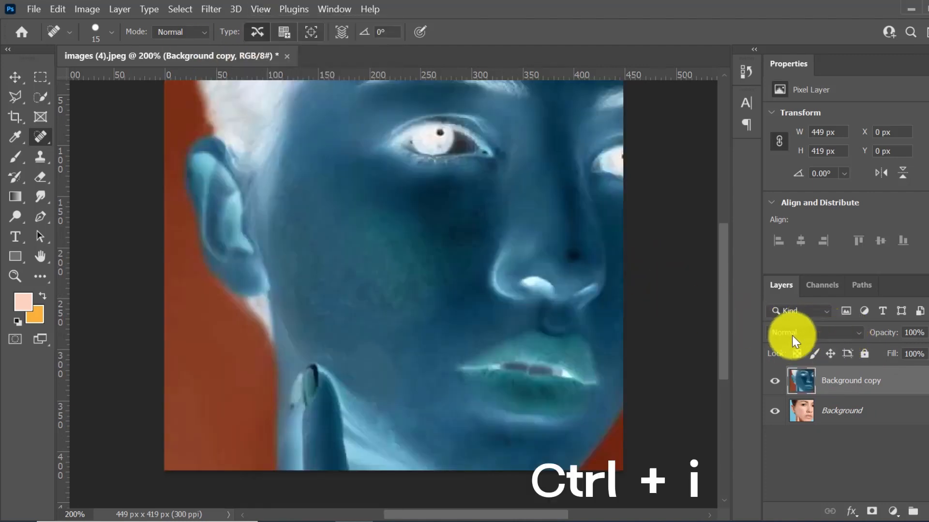
pyautogui.click(835, 333)
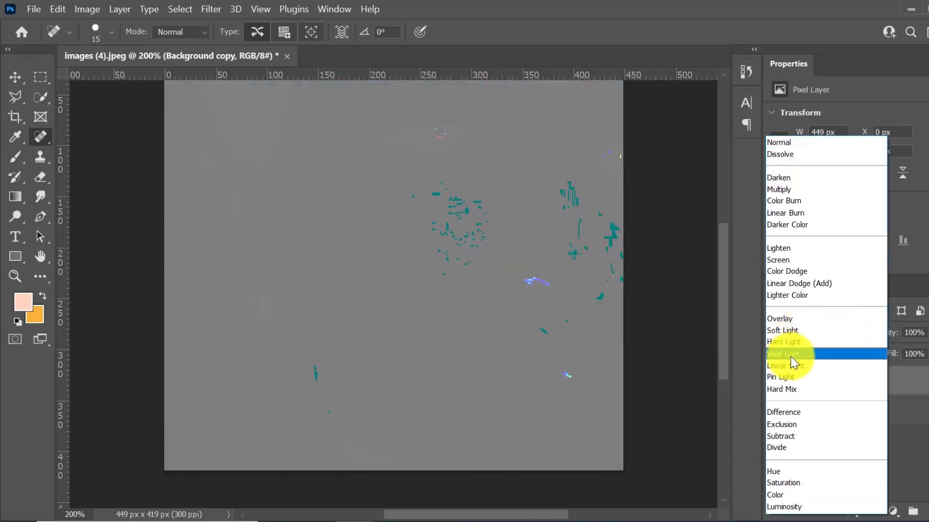
pyautogui.click(792, 356)
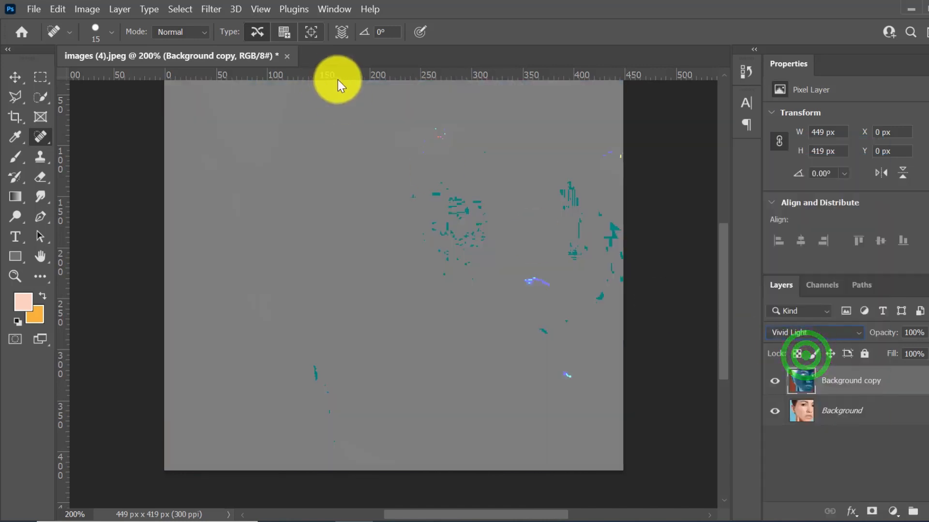
# - Apply a High Pass filter with a radius of 3.9 pixels to the Background copy layer
pyautogui.click(210, 10)
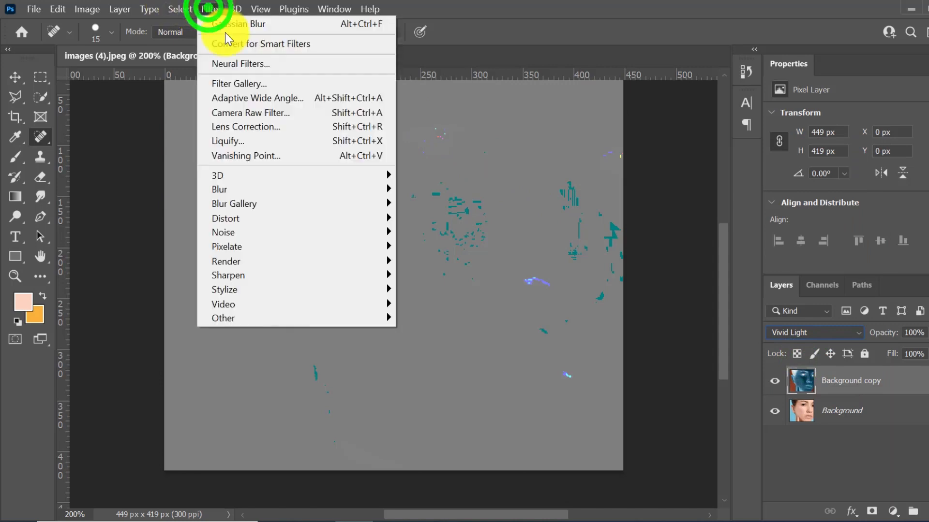
pyautogui.click(241, 317)
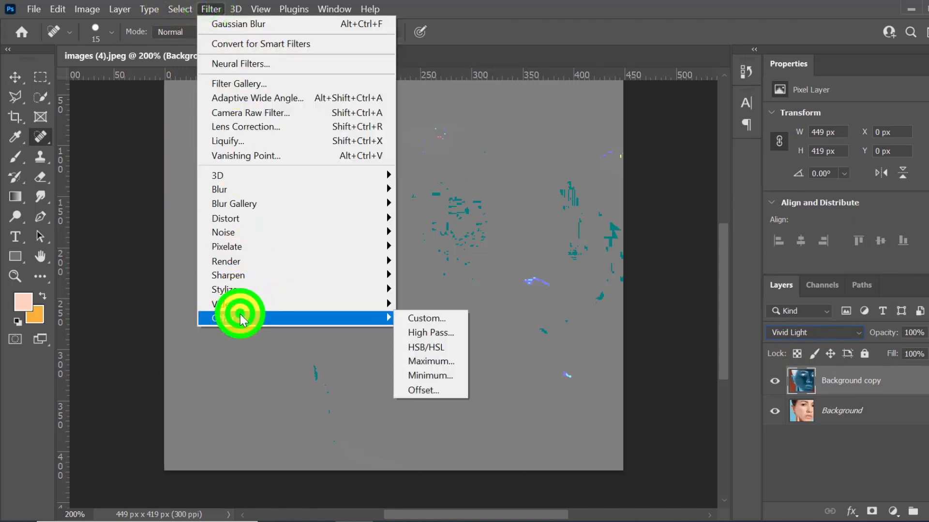
pyautogui.click(445, 334)
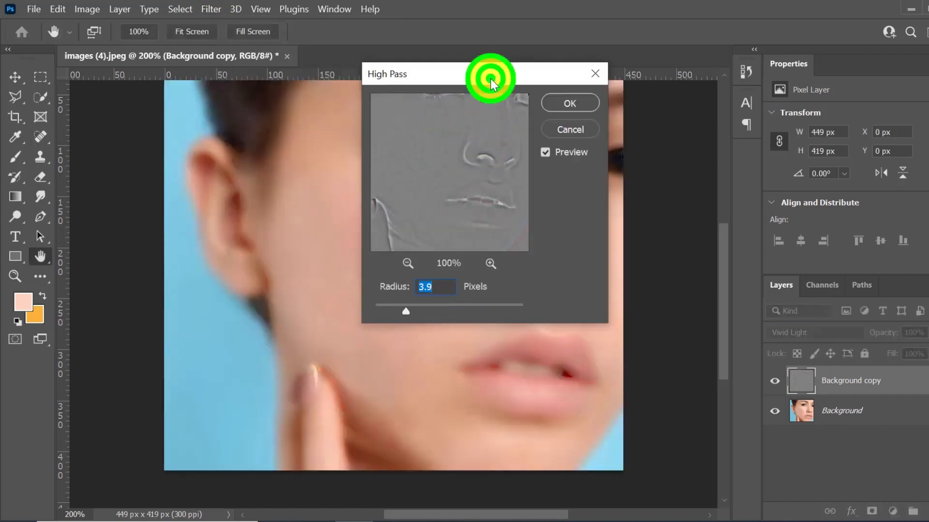
pyautogui.moveTo(490, 80); pyautogui.dragTo(633, 142)
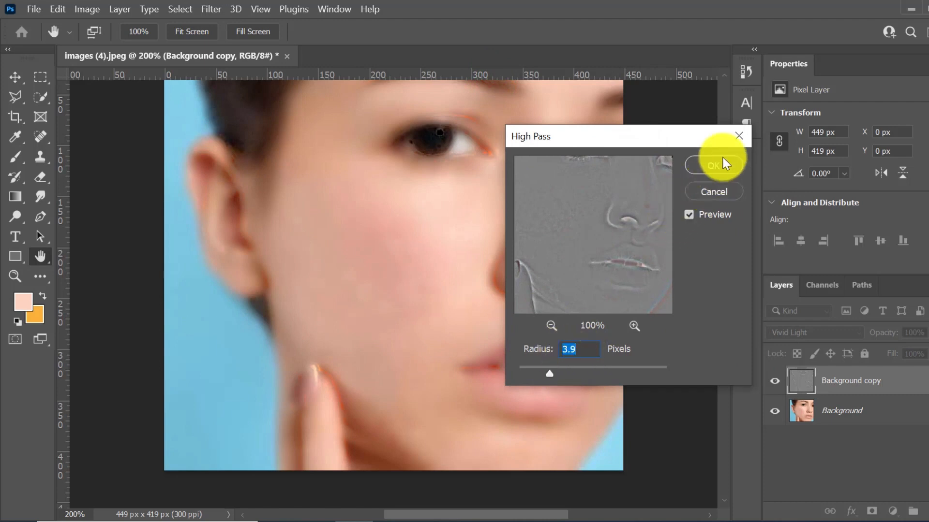
pyautogui.click(710, 164)
pyautogui.press('j')
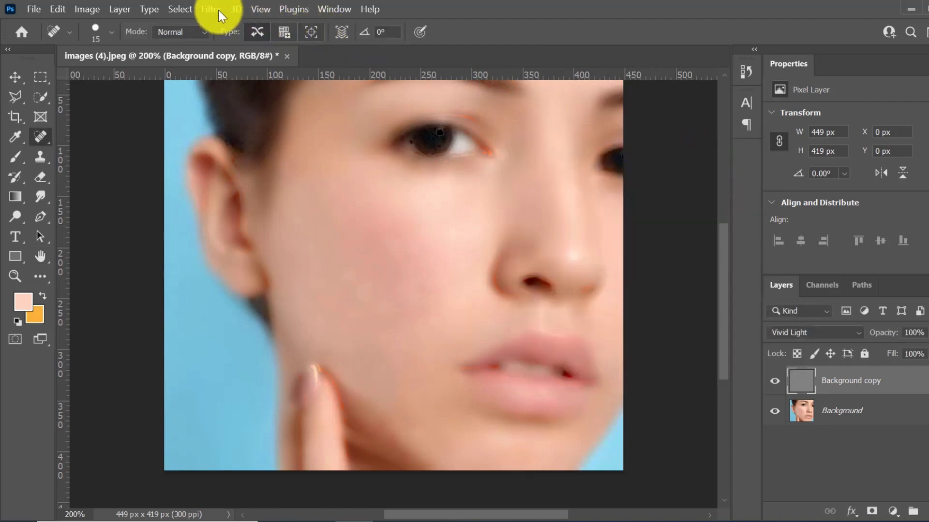
# - Apply a Gaussian Blur with a radius of 0.5 pixels to the Background copy layer
pyautogui.click(213, 10)
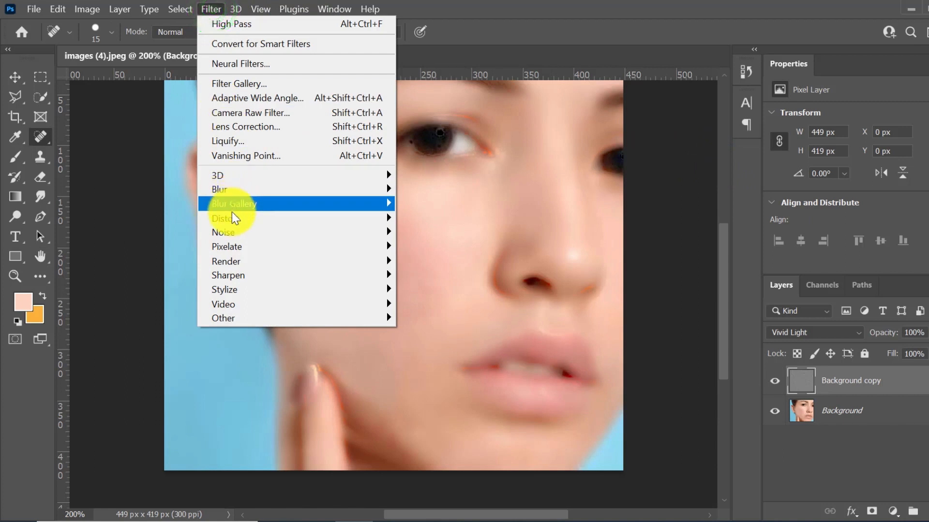
pyautogui.click(234, 189)
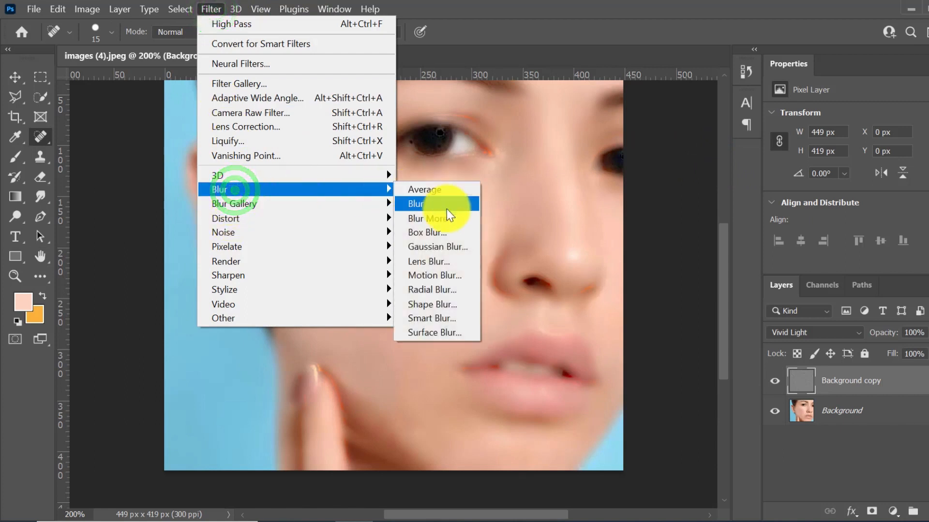
pyautogui.click(438, 252)
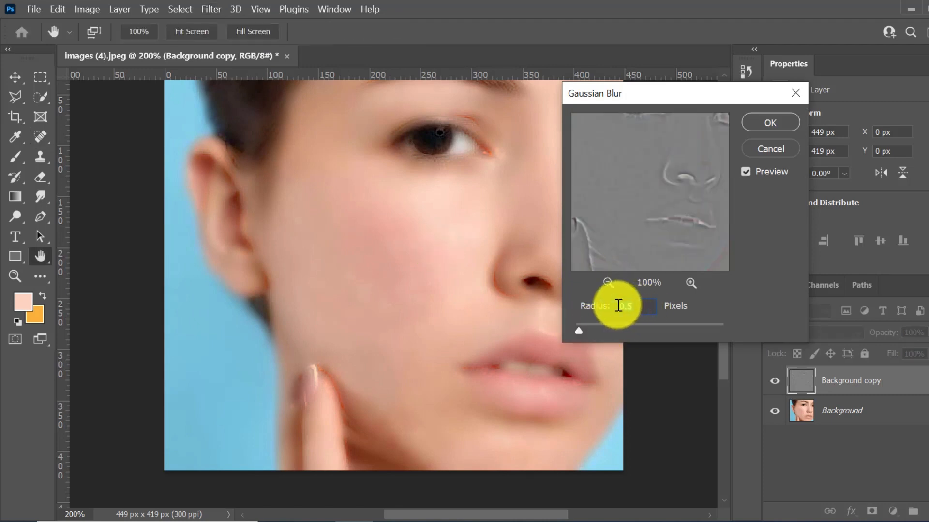
pyautogui.click(779, 125)
pyautogui.press('j')
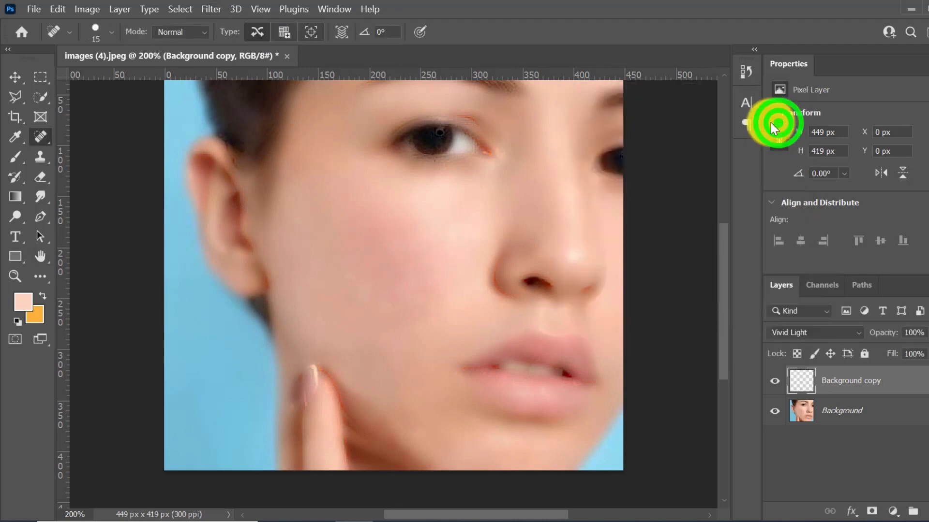
# - Add a black layer mask that hides the Background copy layer and activate the Brush tool for painting on it
pyautogui.keyDown('alt'); pyautogui.click(877, 512); pyautogui.keyUp('alt')
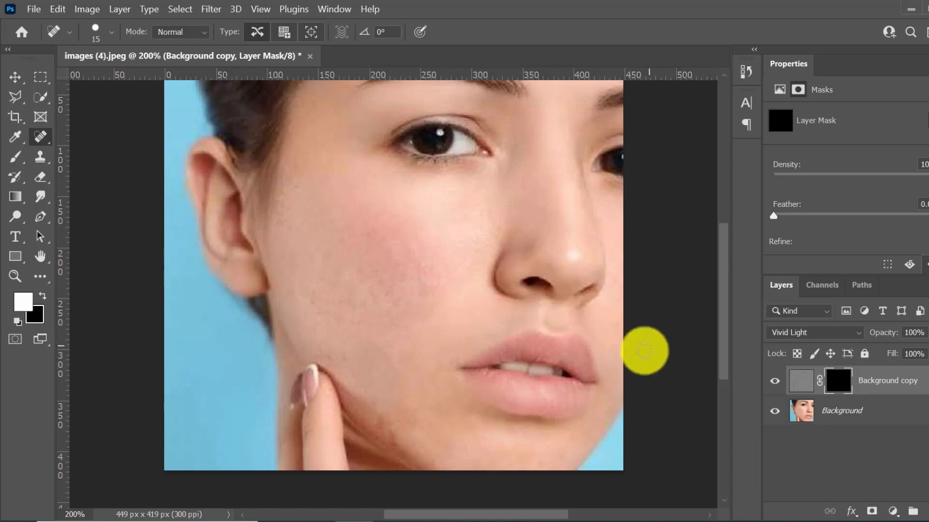
pyautogui.rightClick(13, 162)
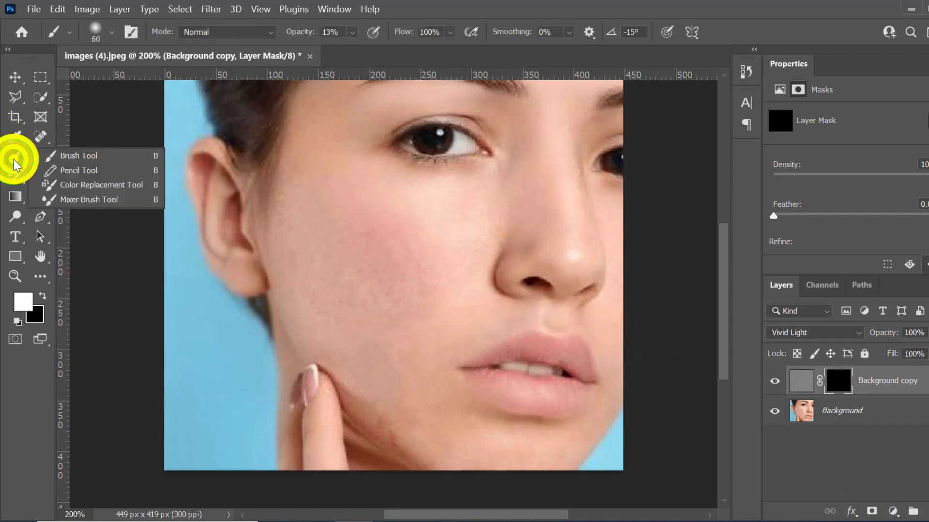
pyautogui.click(81, 159)
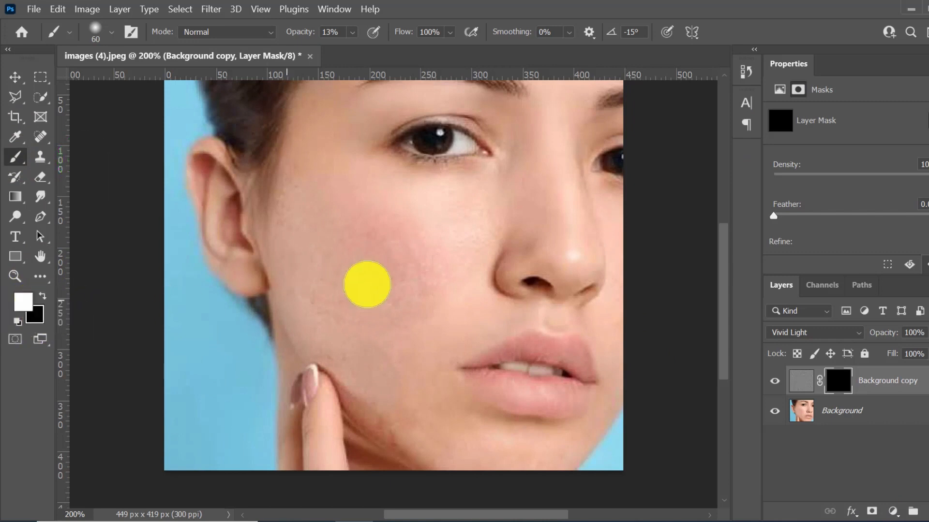
# - Set the brush opacity to 71% and paint white on the Background copy mask over the whole cheek up to the nose and ear
pyautogui.scroll(1, 398, 265)
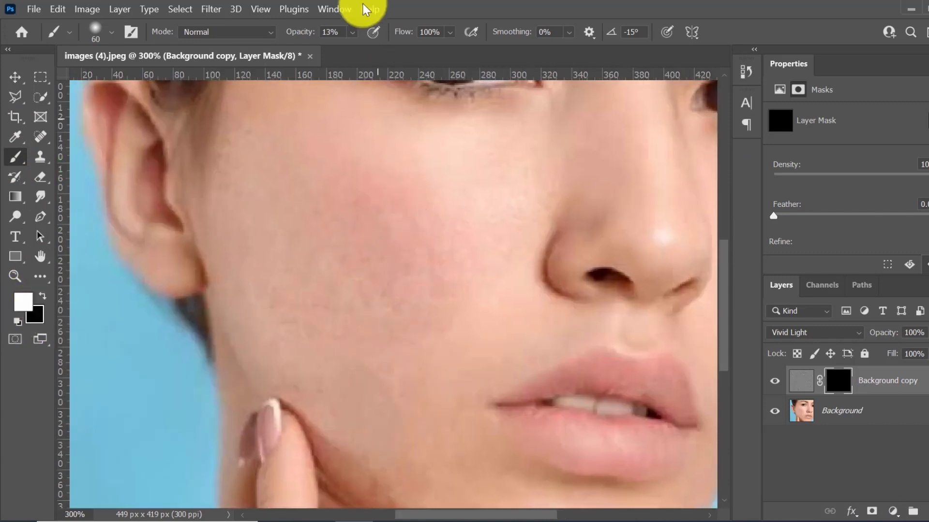
pyautogui.click(356, 33)
pyautogui.click(400, 48)
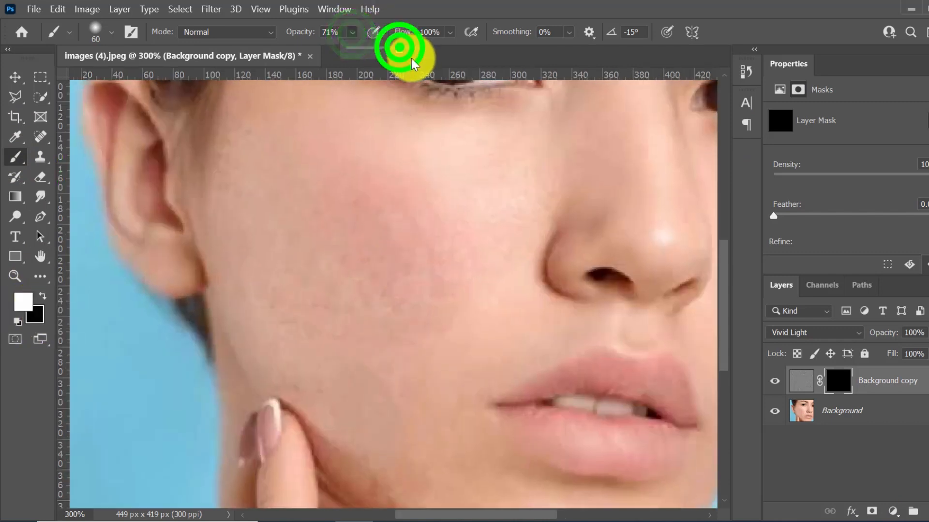
pyautogui.click(371, 187)
pyautogui.click(439, 239)
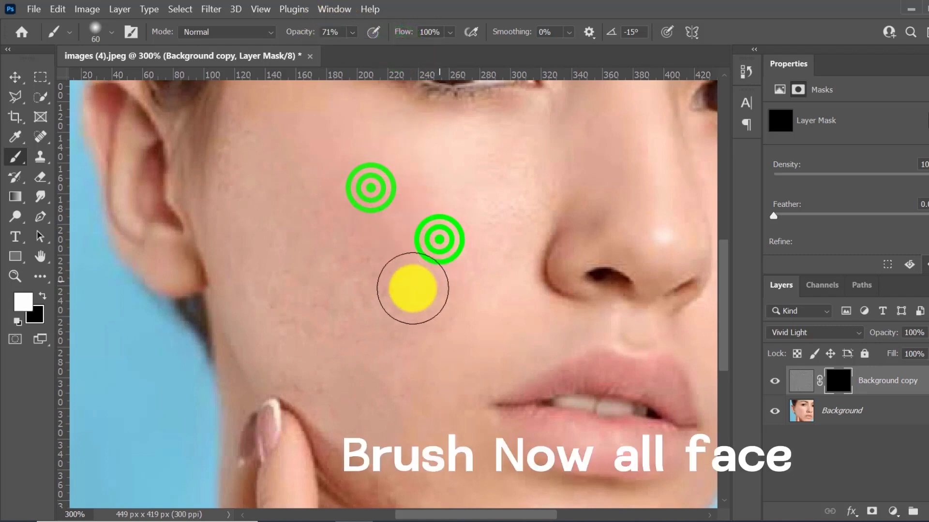
pyautogui.click(394, 297)
pyautogui.click(321, 224)
pyautogui.click(363, 224)
pyautogui.click(503, 201)
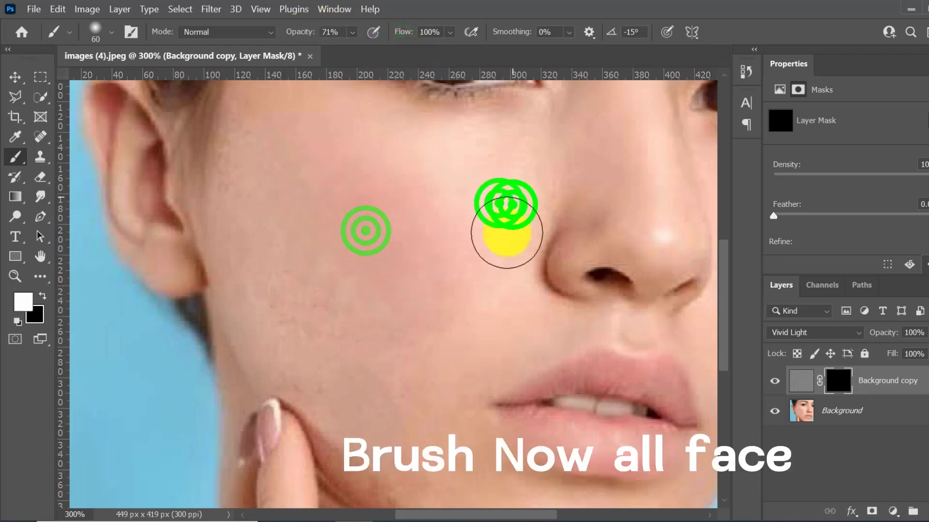
pyautogui.click(511, 205)
pyautogui.click(483, 273)
pyautogui.click(429, 313)
pyautogui.click(306, 297)
pyautogui.click(275, 297)
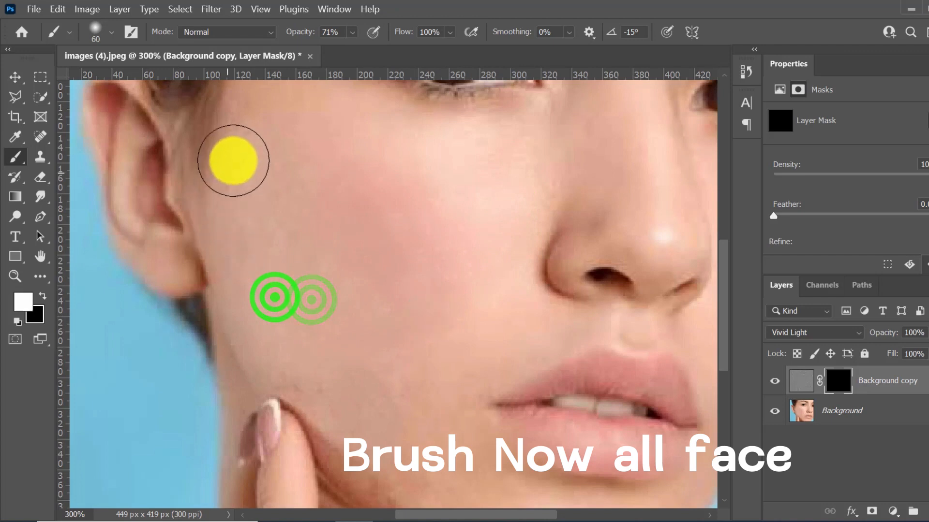
pyautogui.click(243, 201)
pyautogui.click(272, 195)
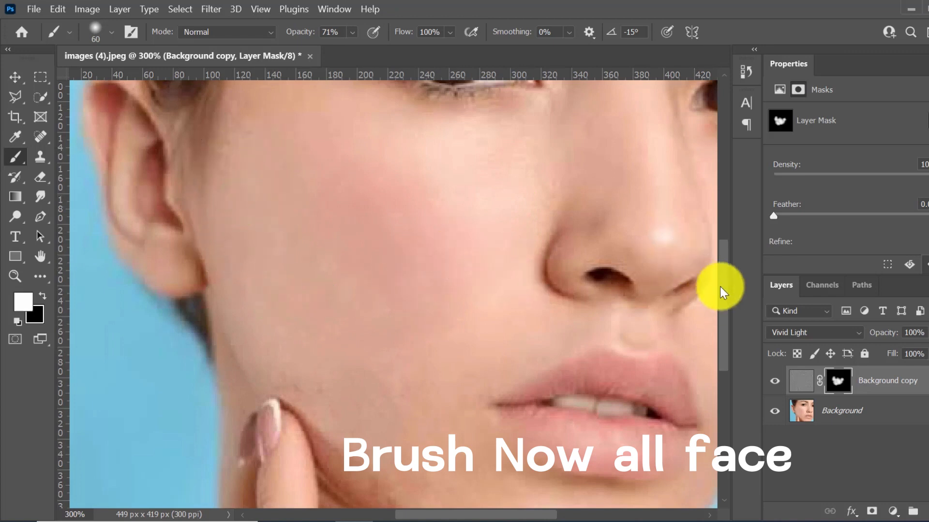
# - Paint white on the mask over the side of the nose, the under-eye area and the temple
pyautogui.moveTo(720, 286); pyautogui.dragTo(736, 228)
pyautogui.click(610, 257)
pyautogui.click(585, 309)
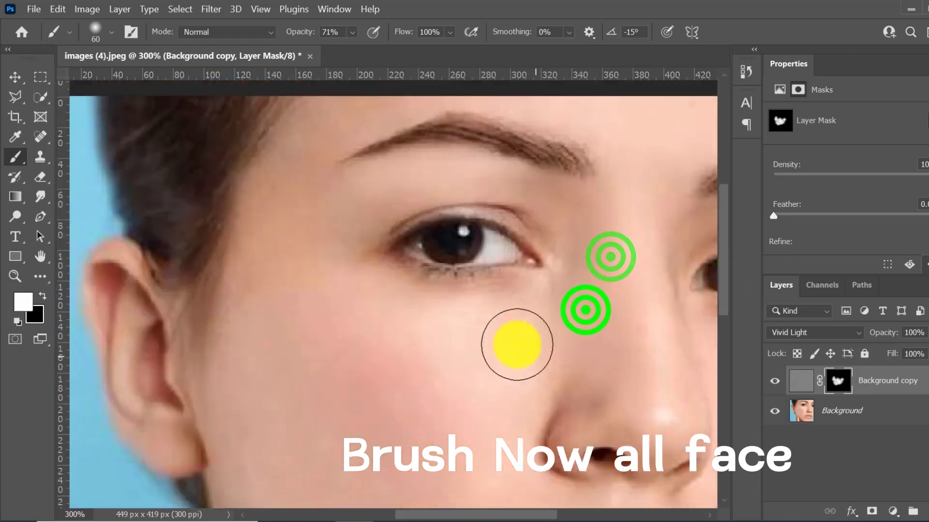
pyautogui.click(542, 347)
pyautogui.click(394, 331)
pyautogui.click(297, 185)
pyautogui.click(270, 262)
pyautogui.click(252, 307)
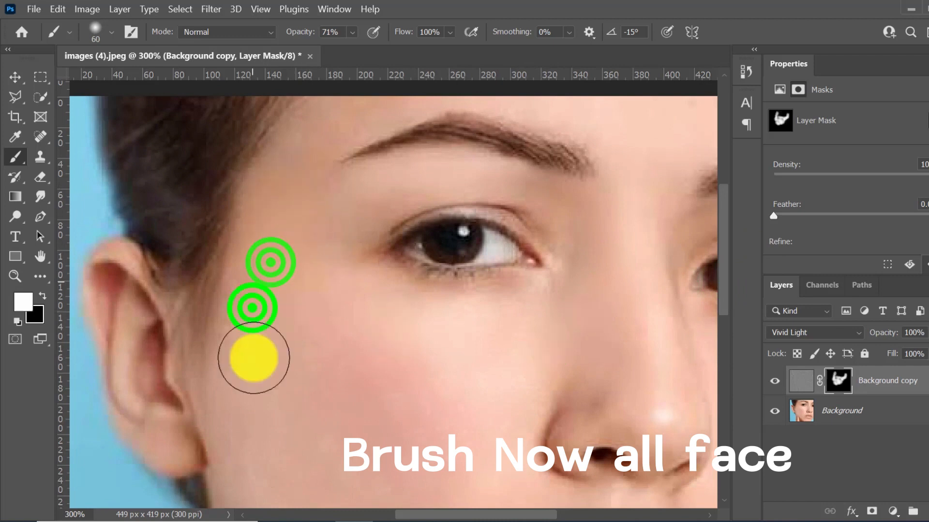
# - Paint white on the mask over the lower cheek and jaw area
pyautogui.moveTo(721, 201); pyautogui.dragTo(722, 318)
pyautogui.click(404, 209)
pyautogui.click(428, 408)
pyautogui.moveTo(427, 331); pyautogui.dragTo(493, 347)
pyautogui.moveTo(721, 342); pyautogui.dragTo(730, 306)
pyautogui.click(320, 369)
# - Lower the brush opacity to 29% and paint lightly on the mask over the cheek
pyautogui.click(352, 32)
pyautogui.moveTo(340, 45); pyautogui.dragTo(343, 48)
pyautogui.moveTo(724, 284)
pyautogui.mouseDown()
pyautogui.moveTo(726, 313)
pyautogui.moveTo(725, 246)
pyautogui.mouseUp()
pyautogui.click(431, 201)
pyautogui.click(367, 284)
pyautogui.click(418, 321)
# - Reduce the brush size to 40 and paint the mask over the cheek and along the side of the nose
pyautogui.press('[')
pyautogui.press('[')
pyautogui.click(321, 350)
pyautogui.click(364, 443)
pyautogui.click(409, 481)
pyautogui.click(460, 491)
pyautogui.click(390, 360)
pyautogui.click(586, 182)
pyautogui.click(590, 245)
pyautogui.click(594, 314)
pyautogui.click(535, 353)
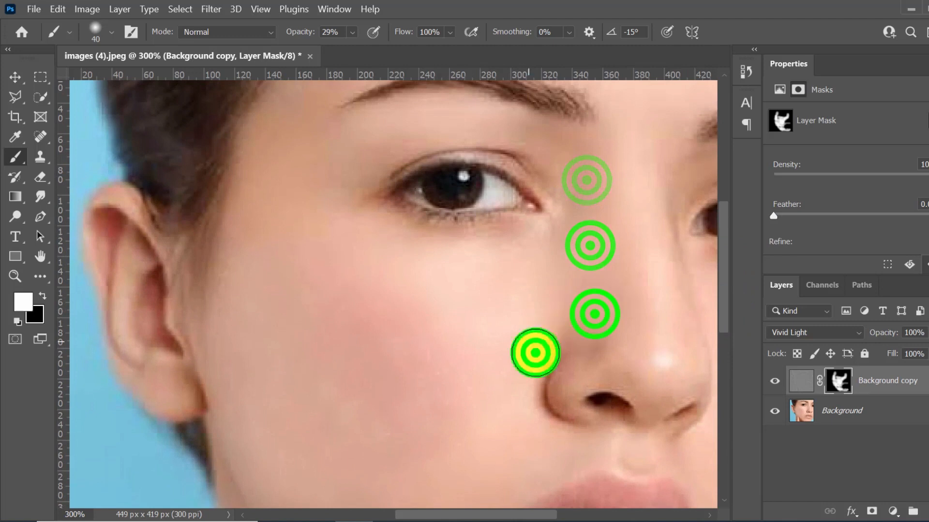
# - Build up more soft strokes on the mask over the middle of the cheek, beside the ear and near the outer eye corner
pyautogui.click(404, 306)
pyautogui.click(359, 351)
pyautogui.click(394, 343)
pyautogui.click(432, 336)
pyautogui.click(403, 359)
pyautogui.click(345, 336)
pyautogui.click(305, 389)
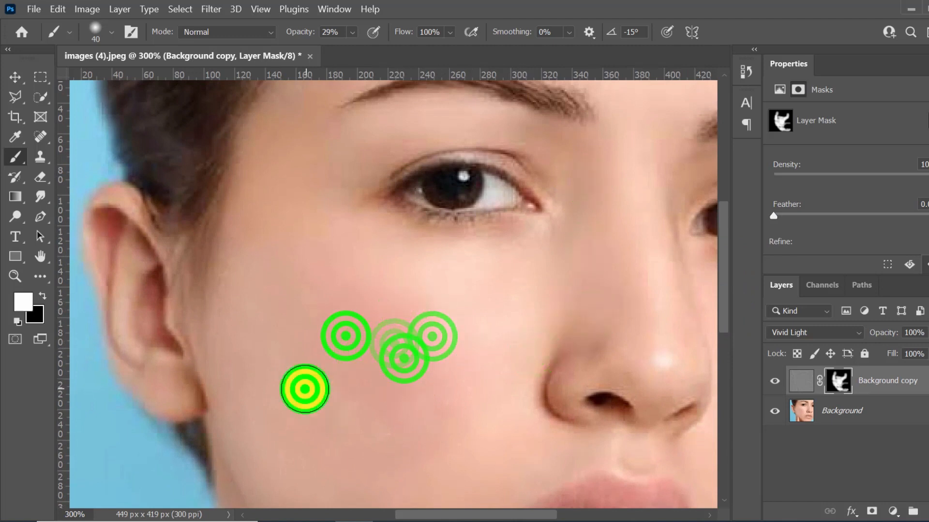
pyautogui.click(350, 415)
pyautogui.click(404, 451)
pyautogui.click(319, 417)
pyautogui.click(325, 379)
pyautogui.click(342, 377)
pyautogui.click(367, 422)
pyautogui.click(244, 252)
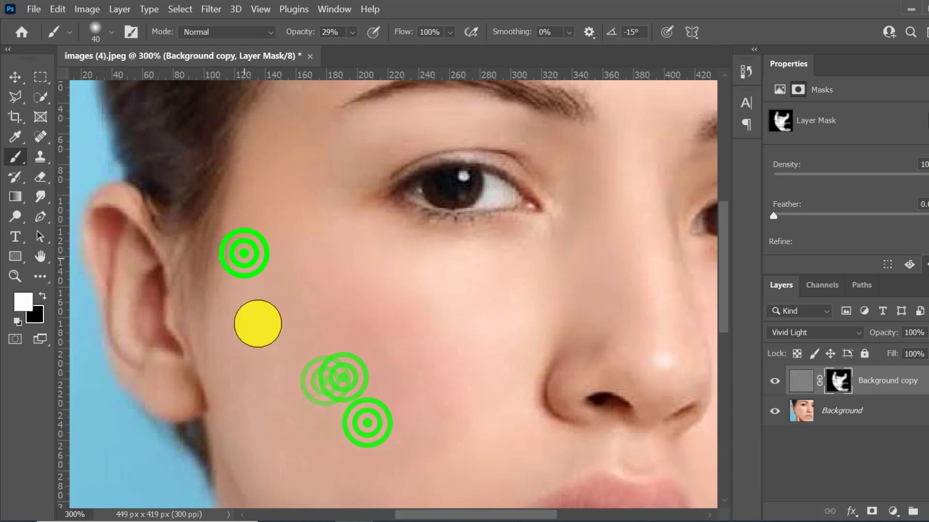
pyautogui.click(259, 307)
pyautogui.click(311, 298)
pyautogui.click(332, 193)
pyautogui.click(351, 213)
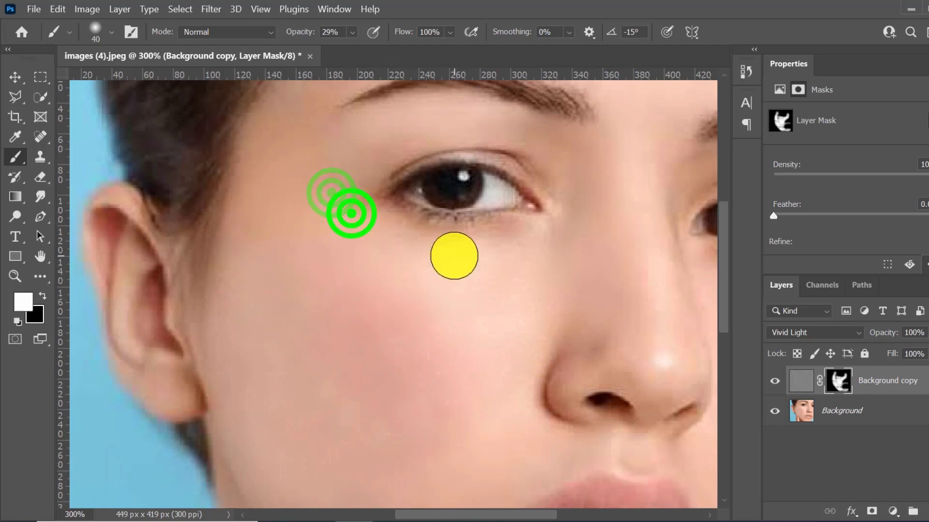
# - Paint white on the mask over the forehead skin above and beside the eyebrow
pyautogui.moveTo(724, 279); pyautogui.dragTo(722, 203)
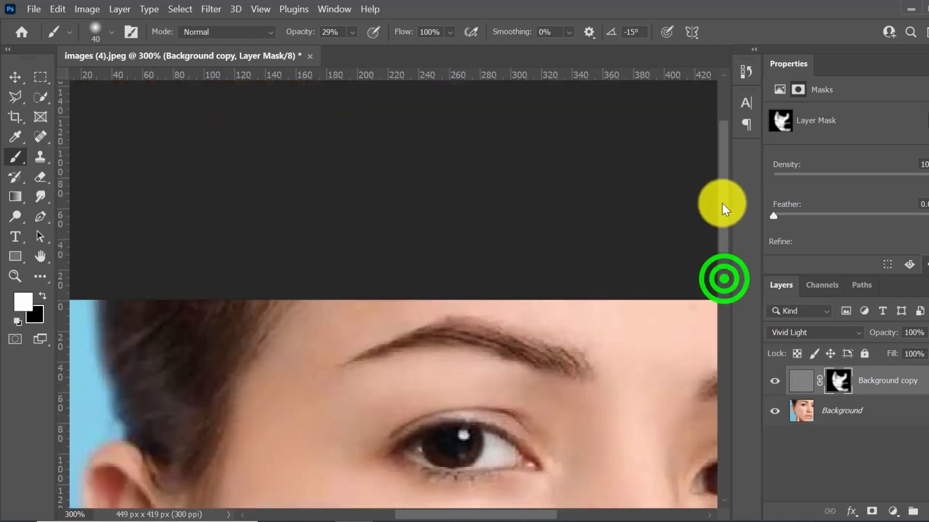
pyautogui.moveTo(627, 327); pyautogui.dragTo(497, 308)
pyautogui.moveTo(641, 307); pyautogui.dragTo(404, 298)
pyautogui.click(403, 298)
pyautogui.click(307, 319)
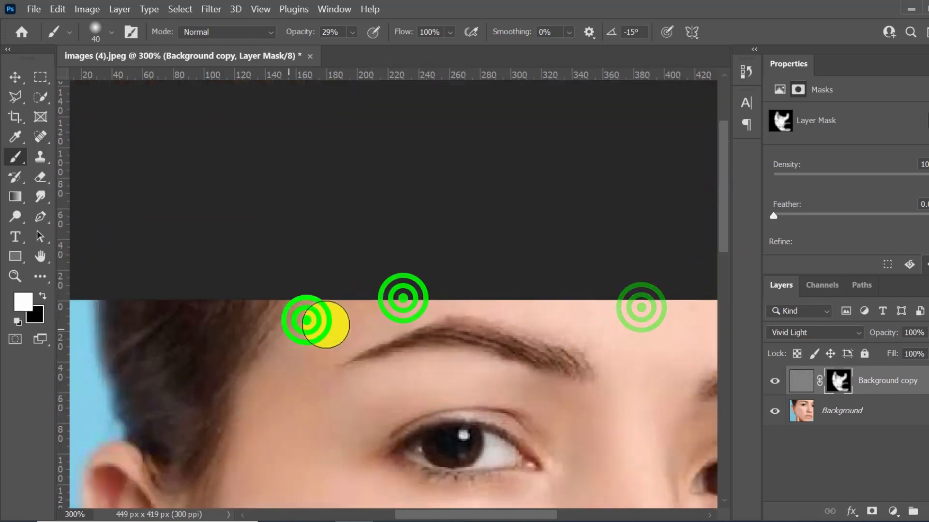
pyautogui.click(361, 332)
pyautogui.click(329, 338)
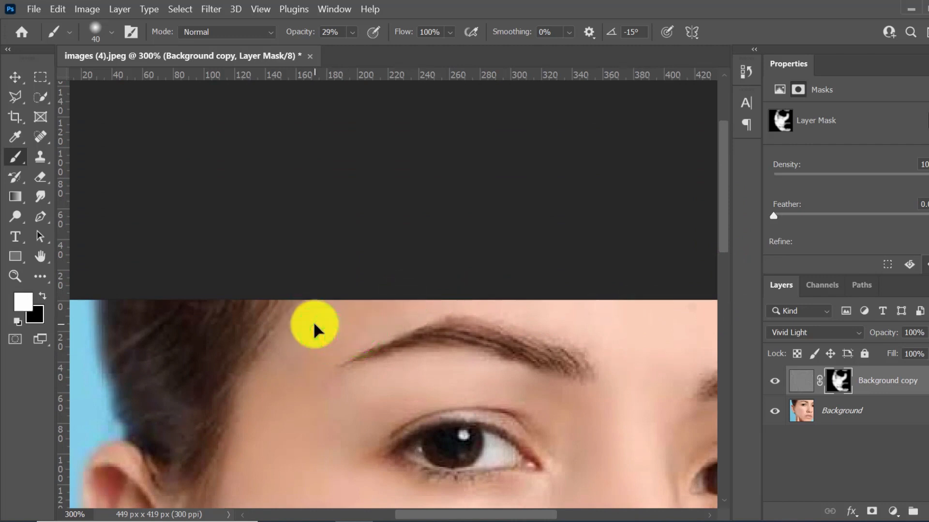
# - Merge the Background copy layer down into the Background and add a Selective Color adjustment layer above it
pyautogui.hotkey('ctrl', '-')
pyautogui.moveTo(719, 205); pyautogui.dragTo(715, 286)
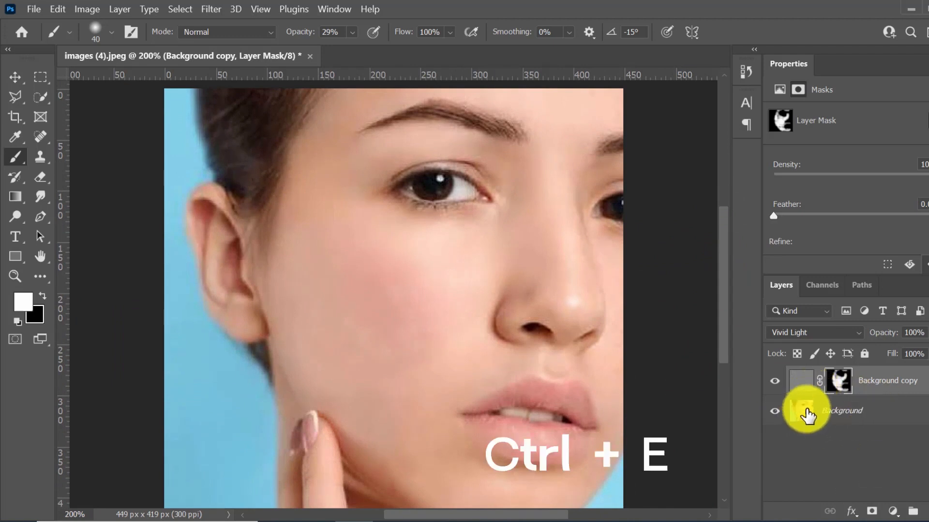
pyautogui.hotkey('ctrl', 'e')
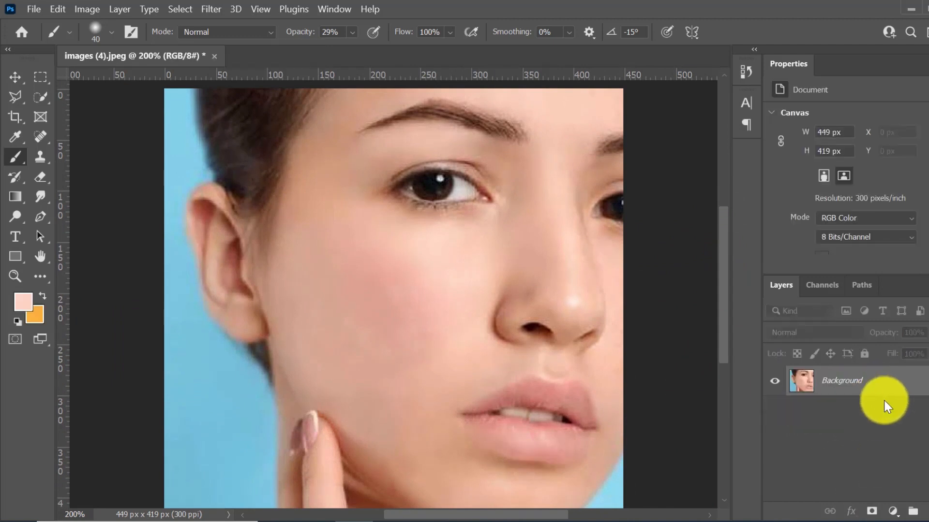
pyautogui.click(890, 513)
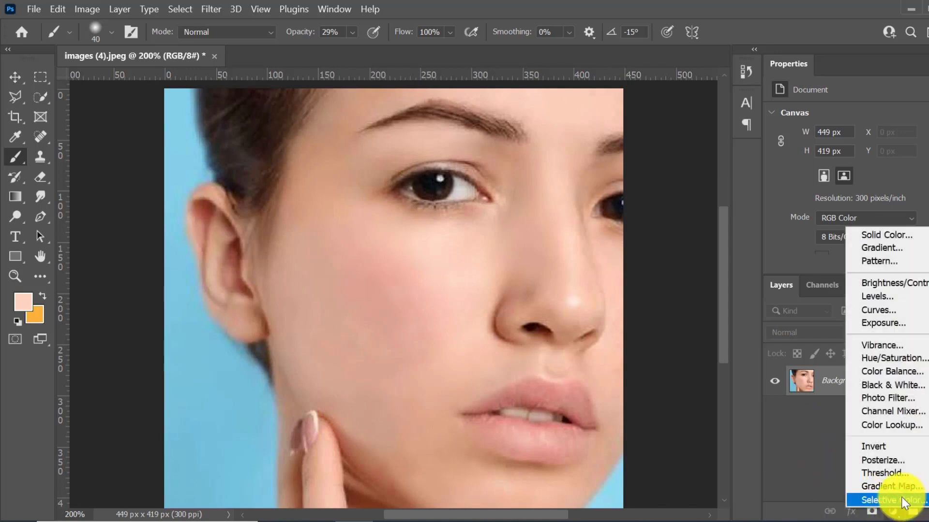
pyautogui.click(901, 497)
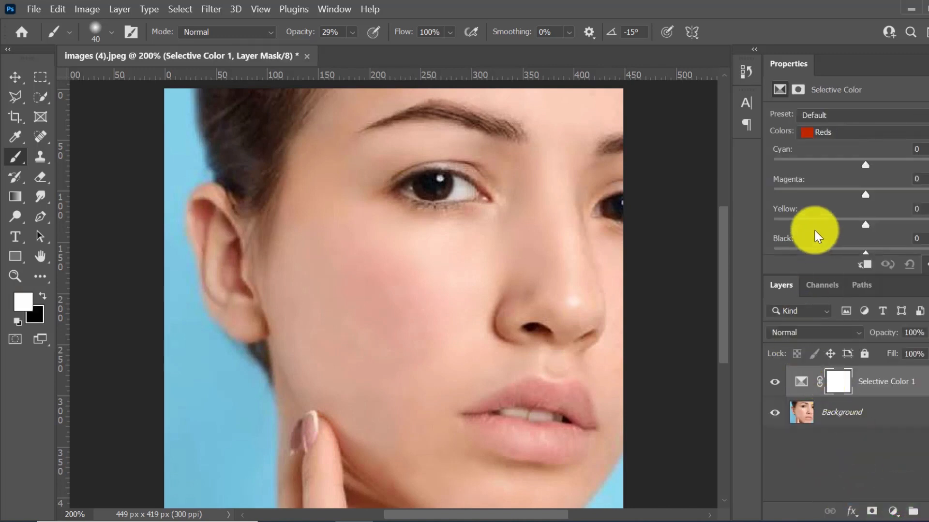
pyautogui.click(84, 11)
pyautogui.moveTo(110, 44)
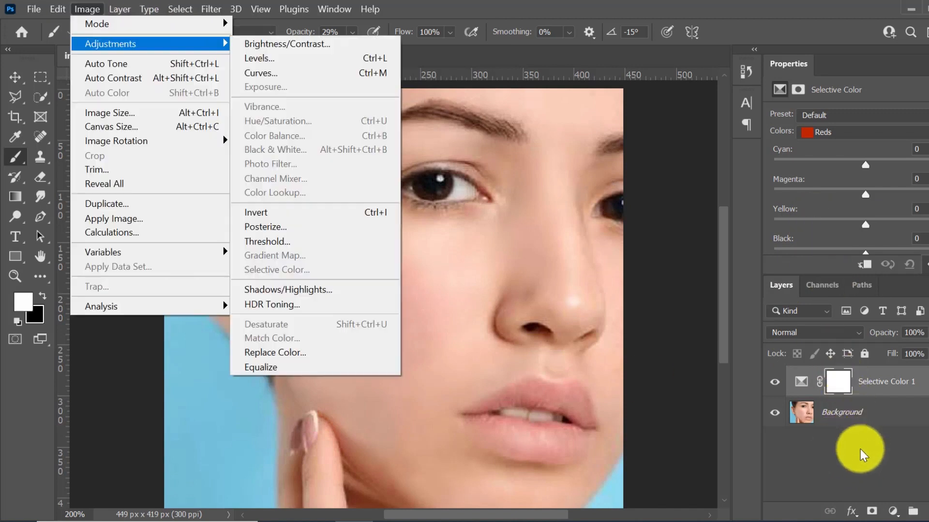
pyautogui.click(861, 455)
pyautogui.click(872, 446)
pyautogui.click(887, 387)
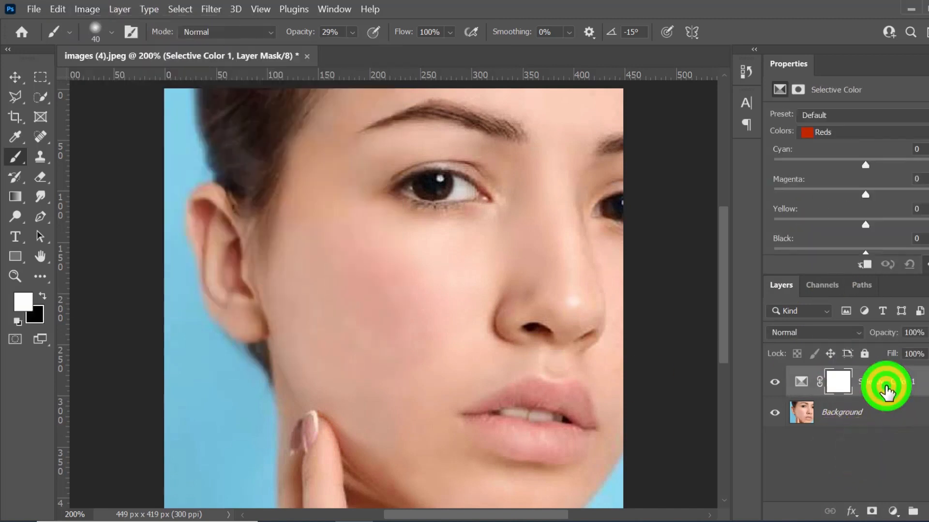
# - Set Black to -30 for the Reds in the Selective Color adjustment
pyautogui.click(855, 138)
pyautogui.click(840, 145)
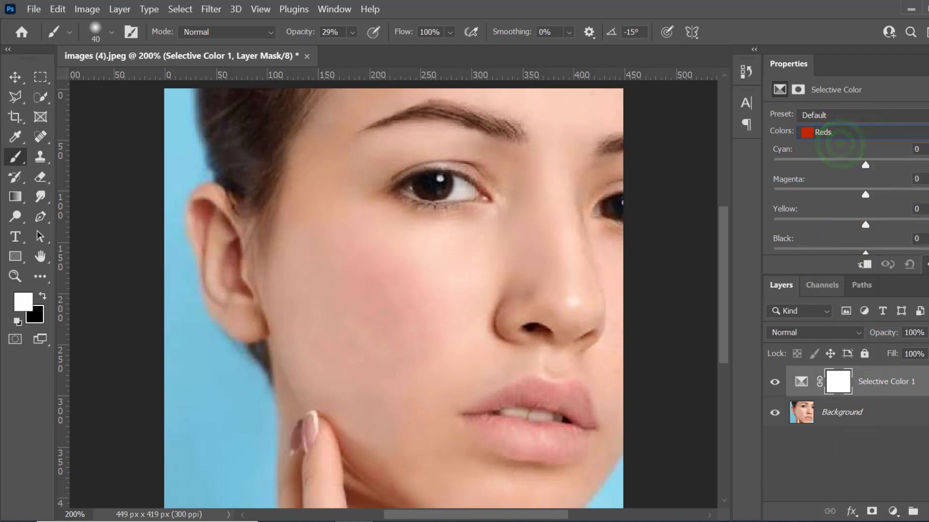
pyautogui.scroll(-3, 840, 144)
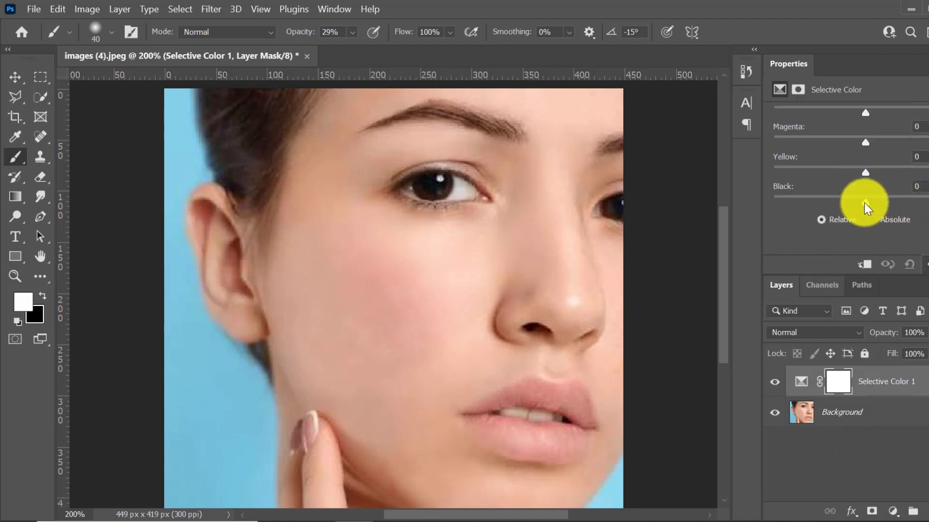
pyautogui.moveTo(864, 202); pyautogui.dragTo(837, 204)
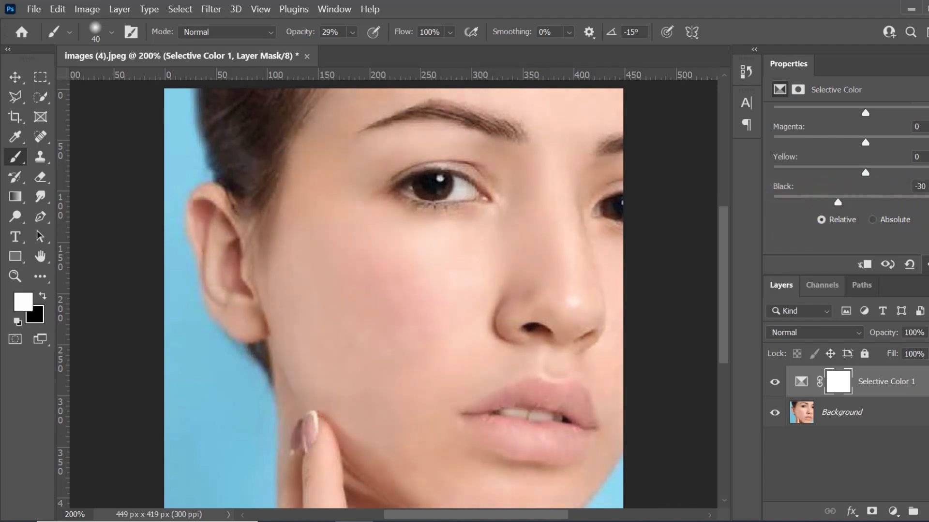
pyautogui.scroll(1, 918, 203)
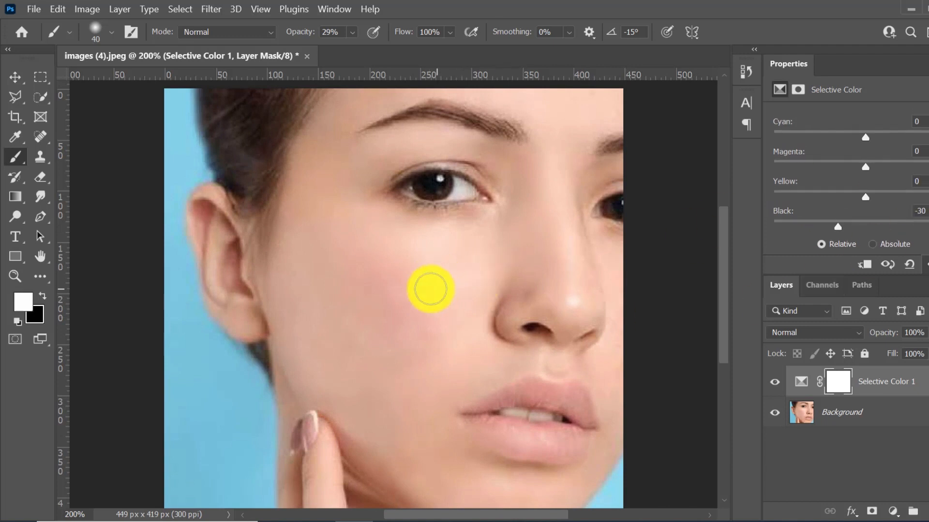
pyautogui.click(409, 293)
pyautogui.click(415, 251)
pyautogui.click(386, 257)
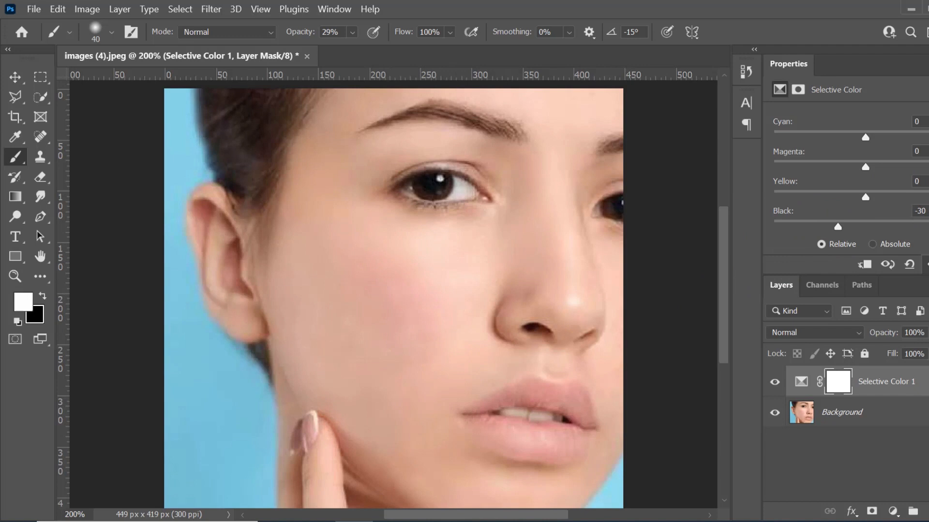
# - For the Reds, set Yellow to +8 and Magenta to -21, and raise Cyan slightly
pyautogui.scroll(1, 845, 217)
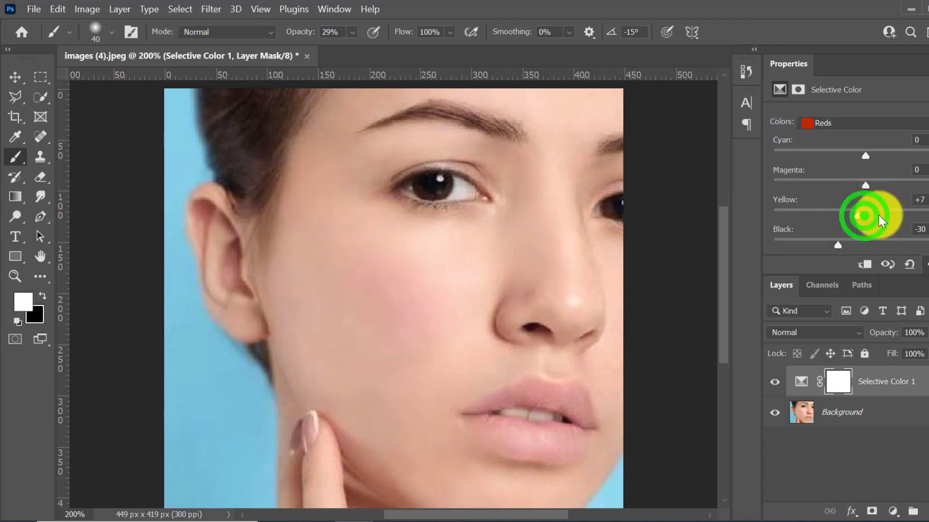
pyautogui.moveTo(879, 215); pyautogui.dragTo(872, 216)
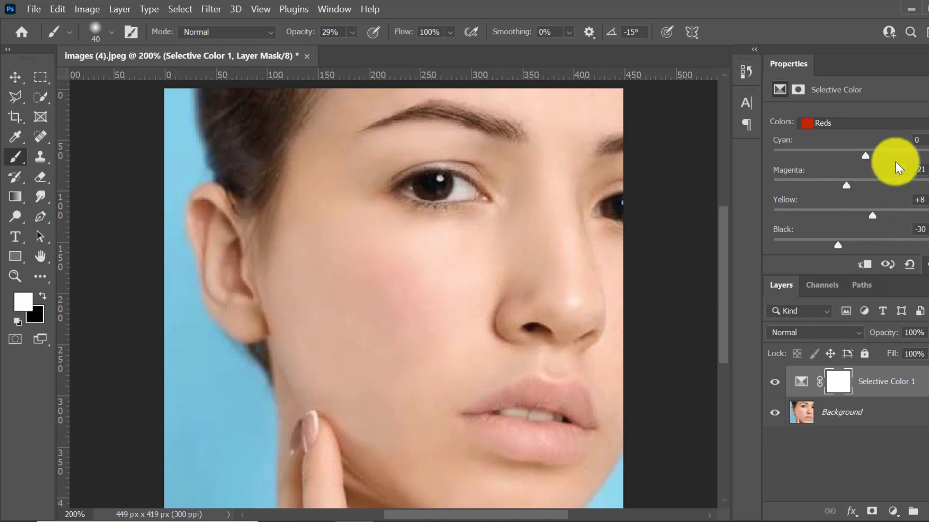
pyautogui.moveTo(877, 158); pyautogui.dragTo(870, 157)
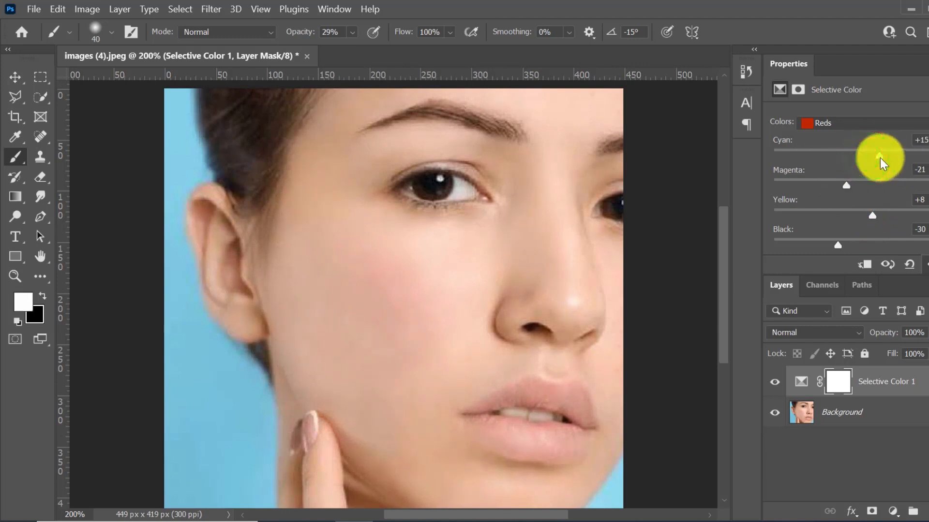
# - Switch the Selective Color adjustment to the Yellows and set their Black to -77
pyautogui.click(888, 124)
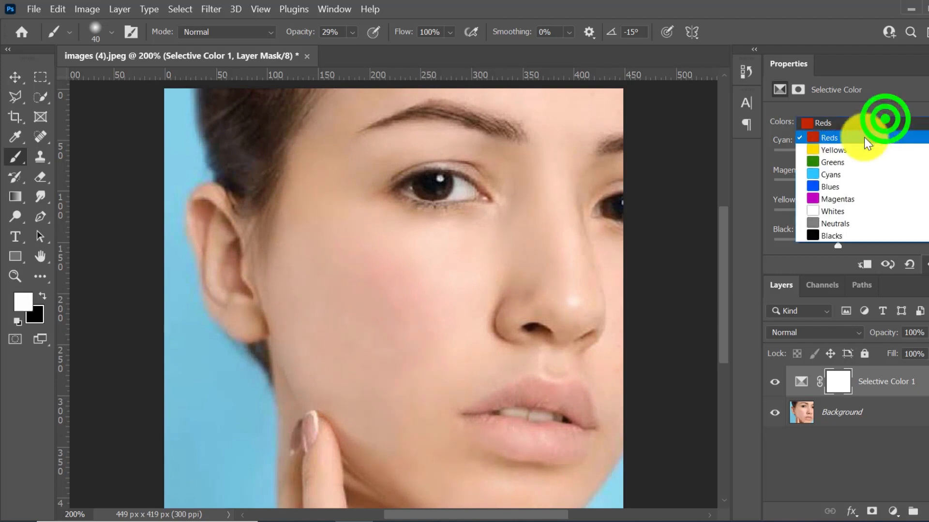
pyautogui.click(849, 145)
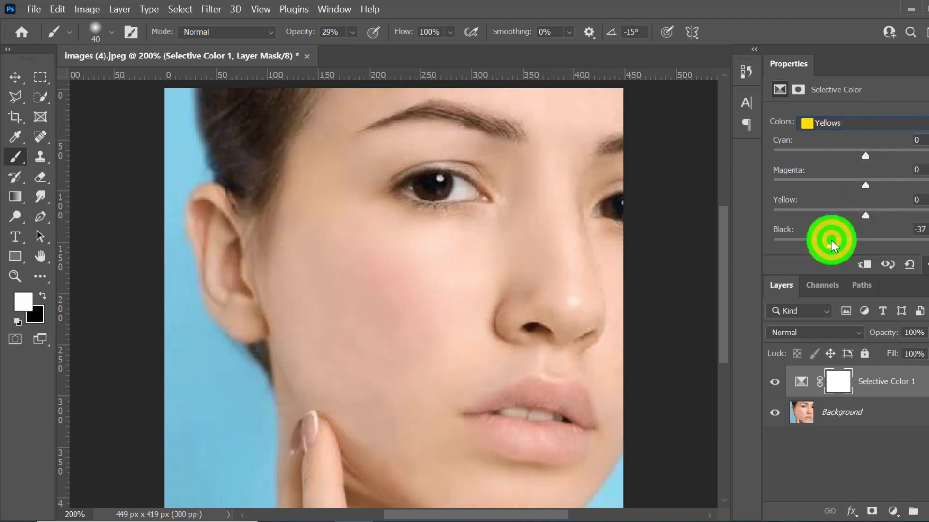
pyautogui.moveTo(824, 244); pyautogui.dragTo(797, 245)
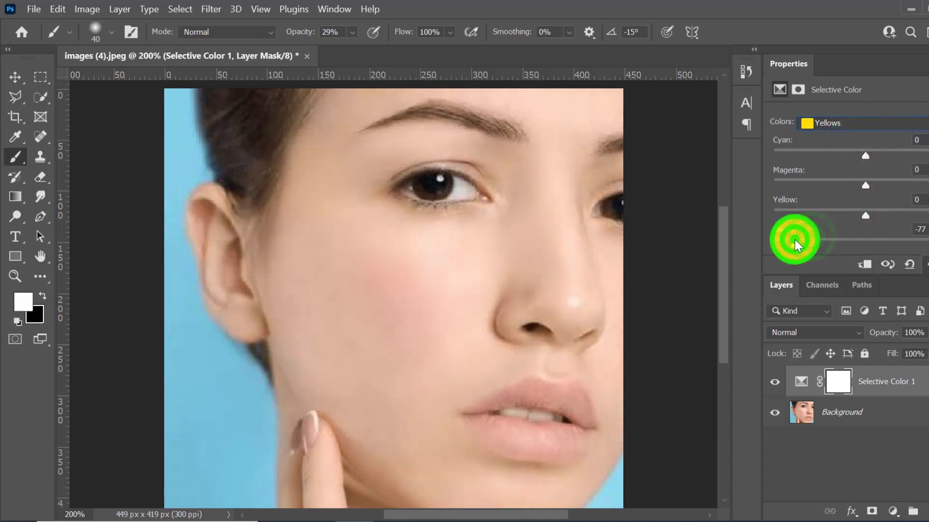
# - Close the adjustment's Properties panel
pyautogui.scroll(-2, 849, 177)
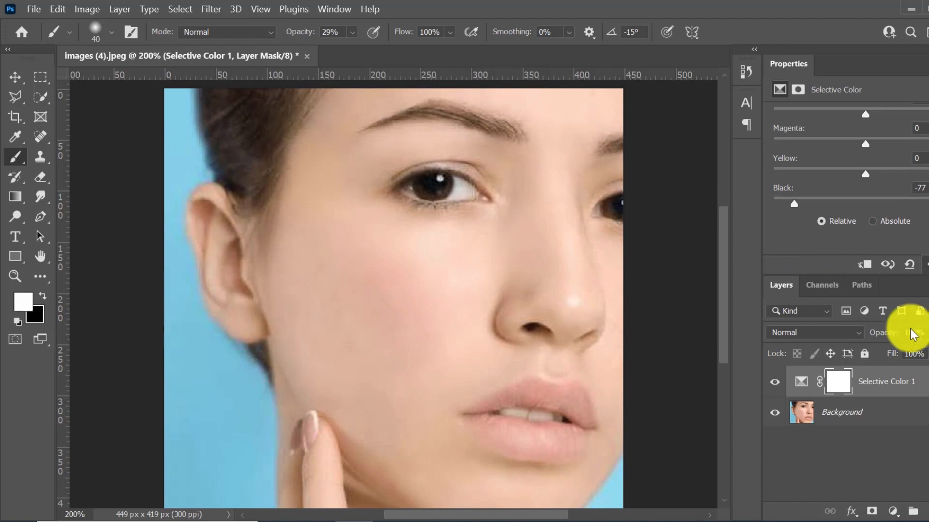
pyautogui.scroll(2, 924, 108)
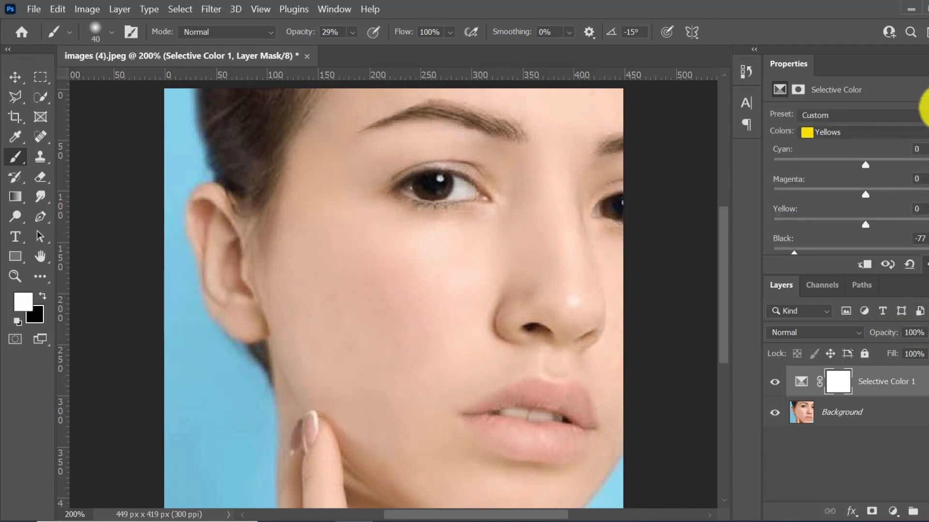
pyautogui.rightClick(903, 65)
pyautogui.click(878, 76)
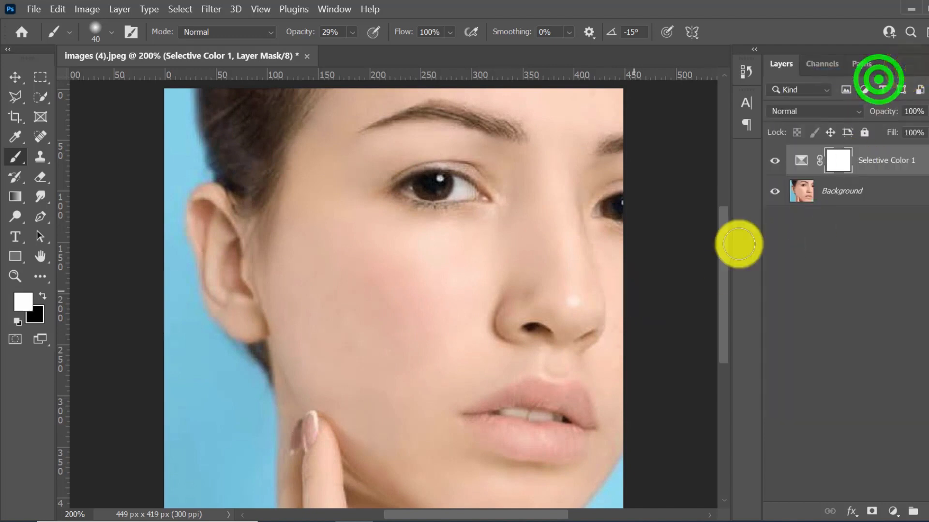
# - Merge the Selective Color 1 layer into the Background and apply a very slight Curves adjustment to the RGB channel
pyautogui.press('Delete')
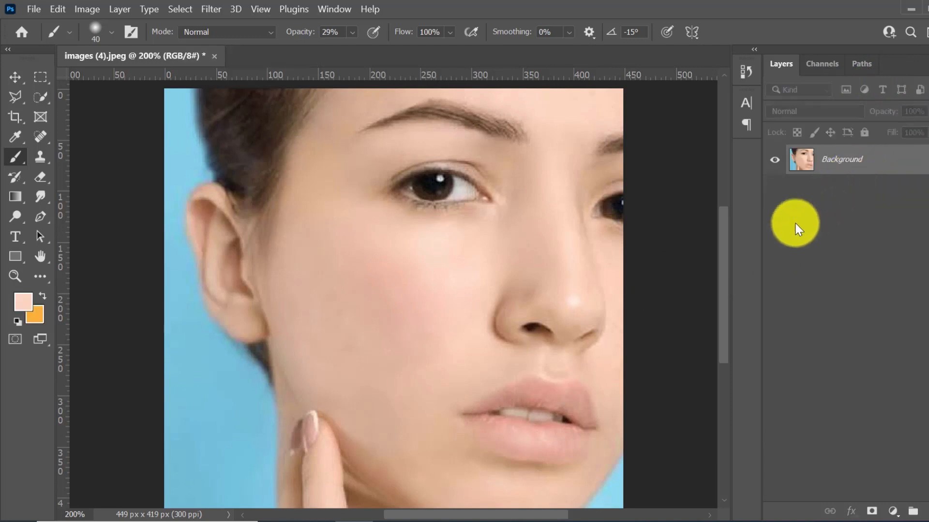
pyautogui.hotkey('ctrl', '+')
pyautogui.hotkey('ctrl', 'm')
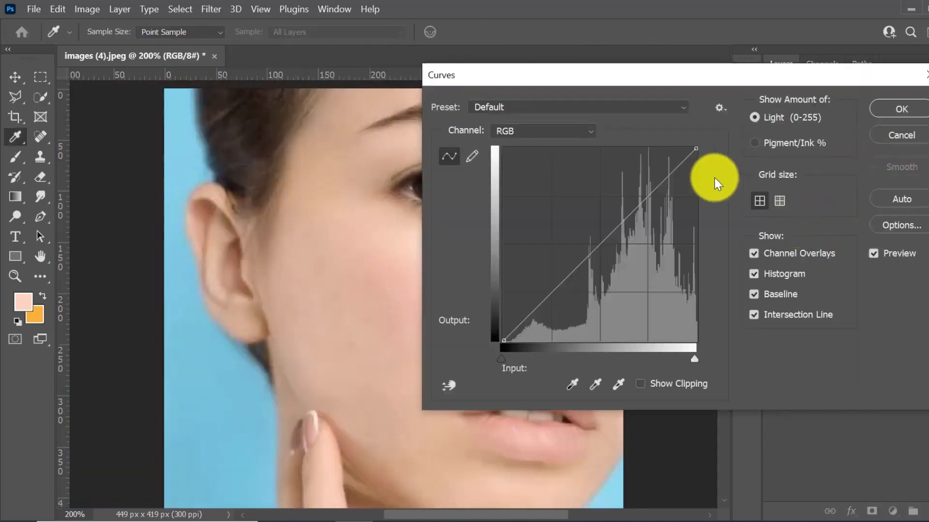
pyautogui.click(901, 109)
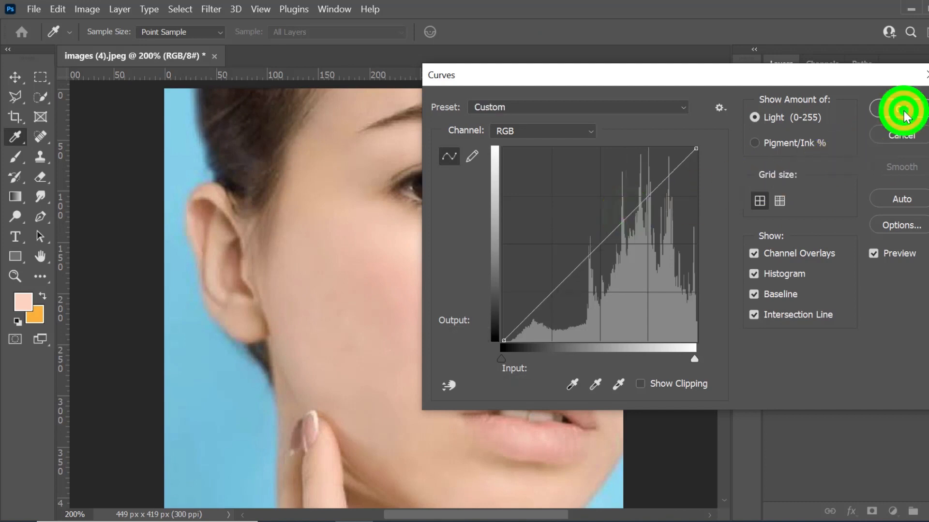
pyautogui.press('b')
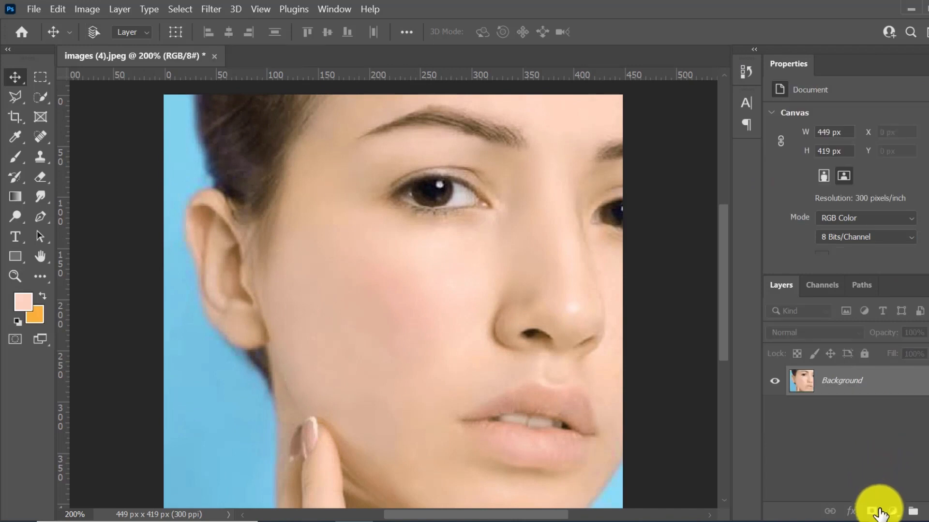
# - Apply a Color Balance to the midtones with the yellow–blue level at +11 and a slight magenta–green shift
pyautogui.hotkey('ctrl', 'b')
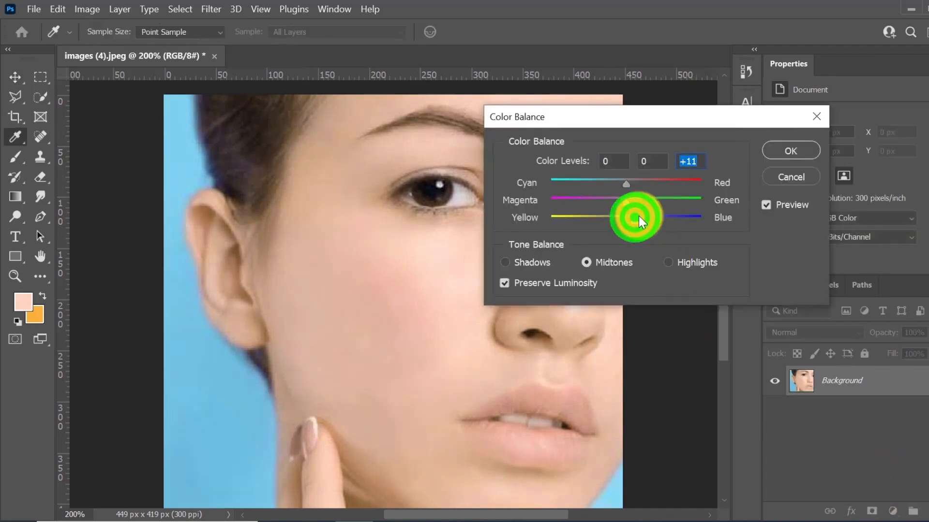
pyautogui.moveTo(621, 200); pyautogui.dragTo(623, 199)
pyautogui.click(783, 152)
pyautogui.press('v')
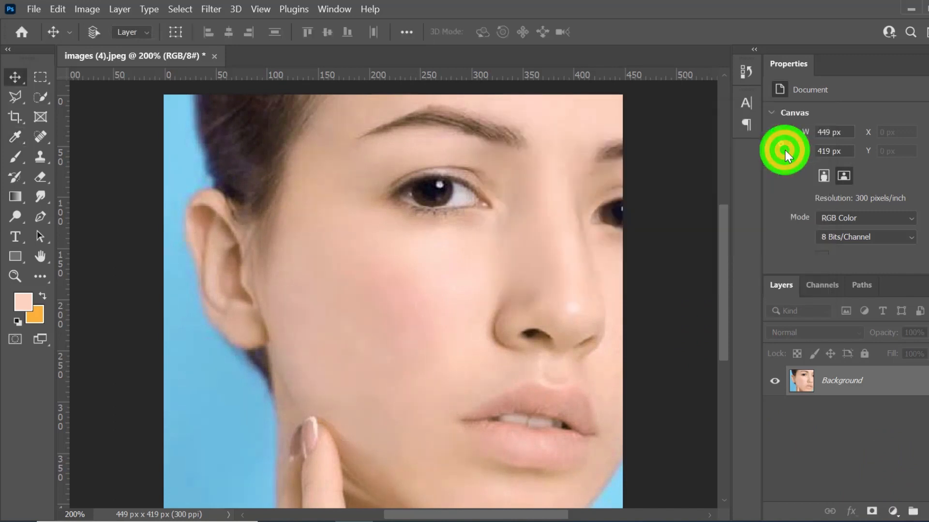
pyautogui.hotkey('ctrl', '-')
pyautogui.hotkey('ctrl', '-')
pyautogui.hotkey('ctrl', '-')
pyautogui.hotkey('ctrl', '+')
pyautogui.hotkey('ctrl', '+')
pyautogui.hotkey('ctrl', '+')
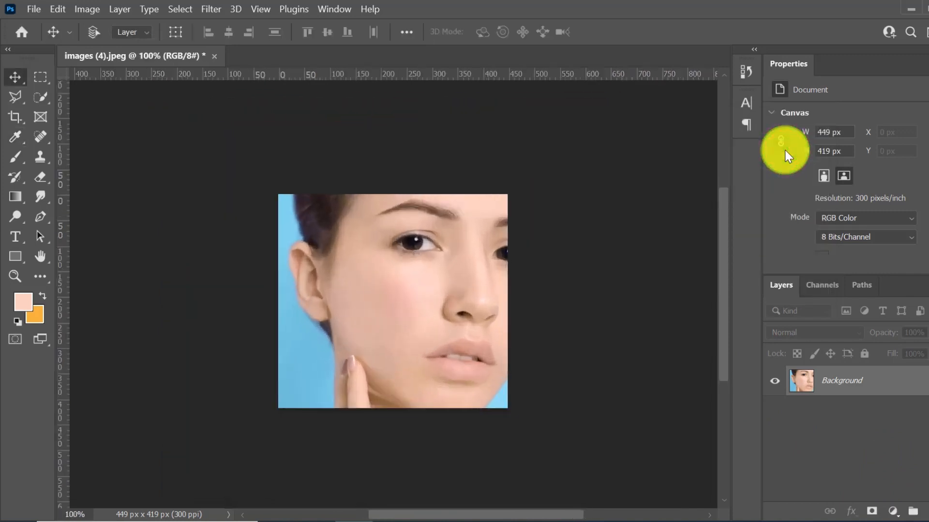
pyautogui.hotkey('ctrl', 's')
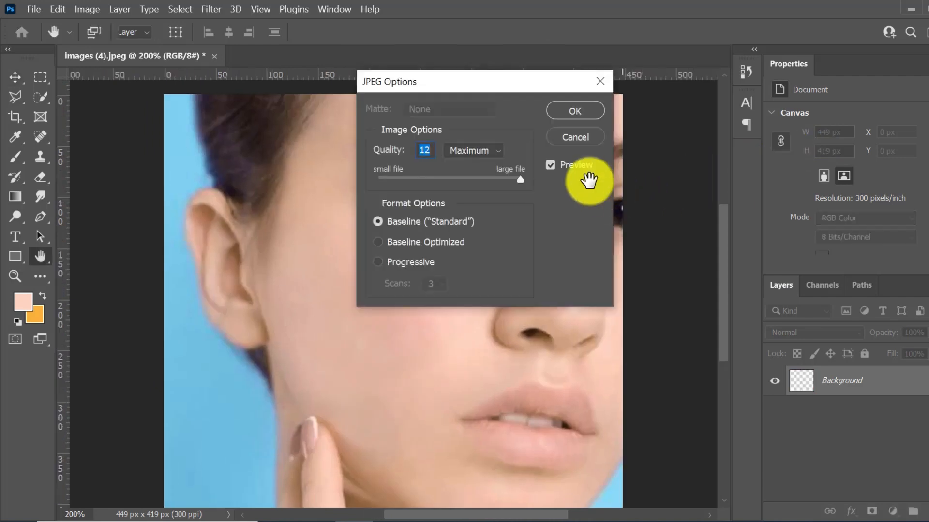
pyautogui.click(575, 132)
# - Sample the light skin tone beside the nose and brush it over the pink cheek at size 40 and 29% opacity
pyautogui.hotkey('ctrl', '+')
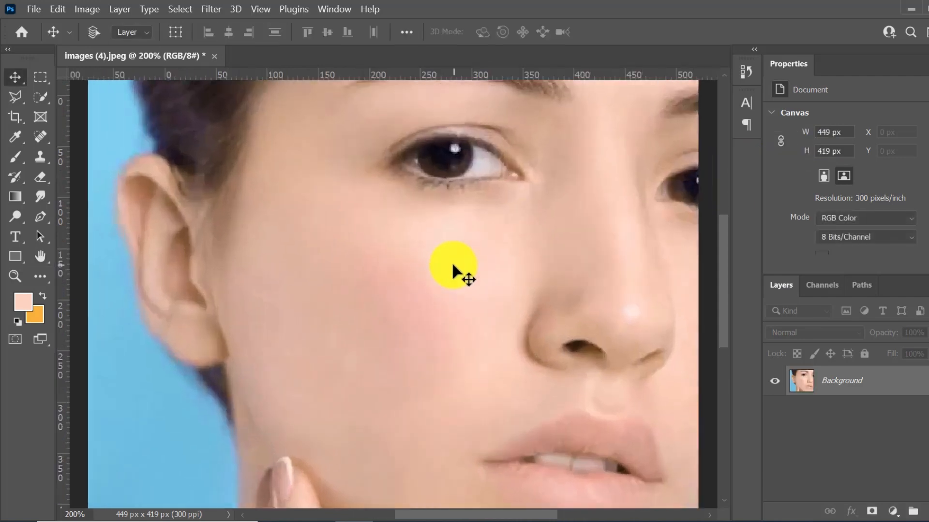
pyautogui.click(41, 139)
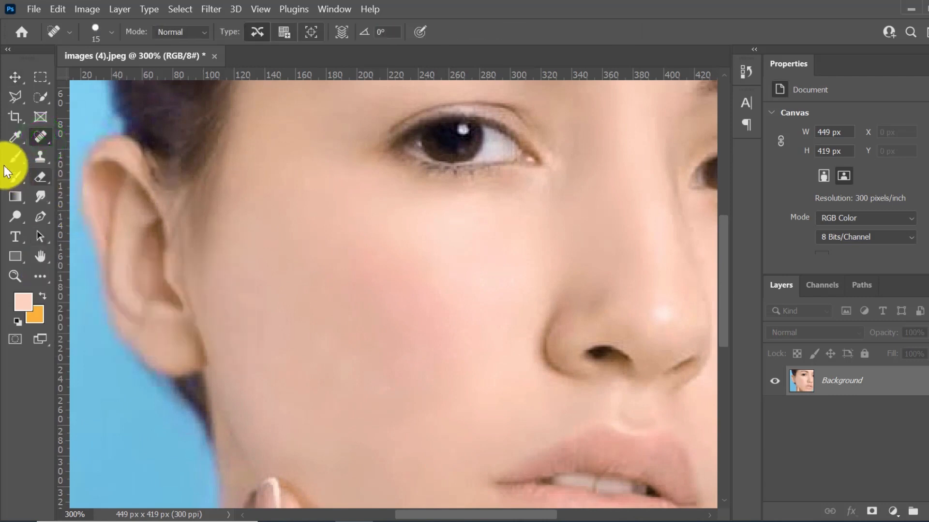
pyautogui.click(11, 138)
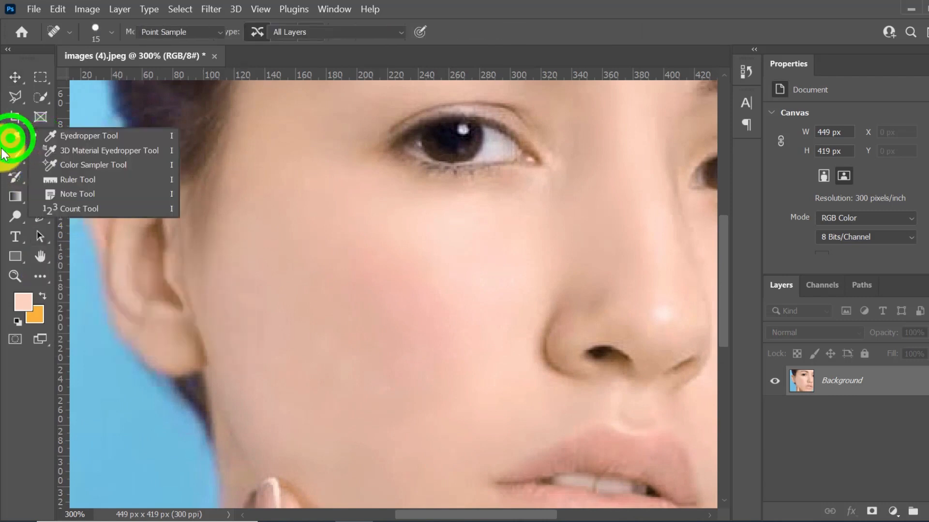
pyautogui.click(483, 282)
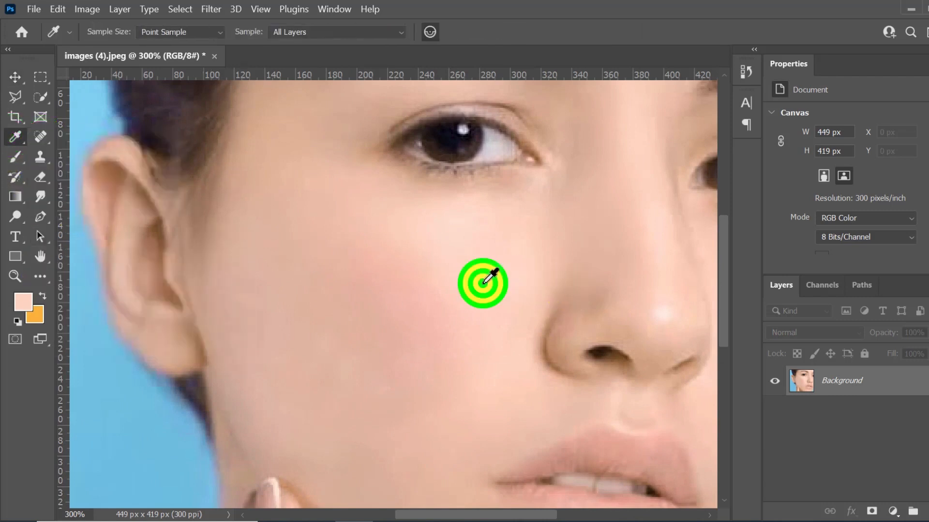
pyautogui.click(16, 160)
pyautogui.click(401, 270)
pyautogui.click(382, 311)
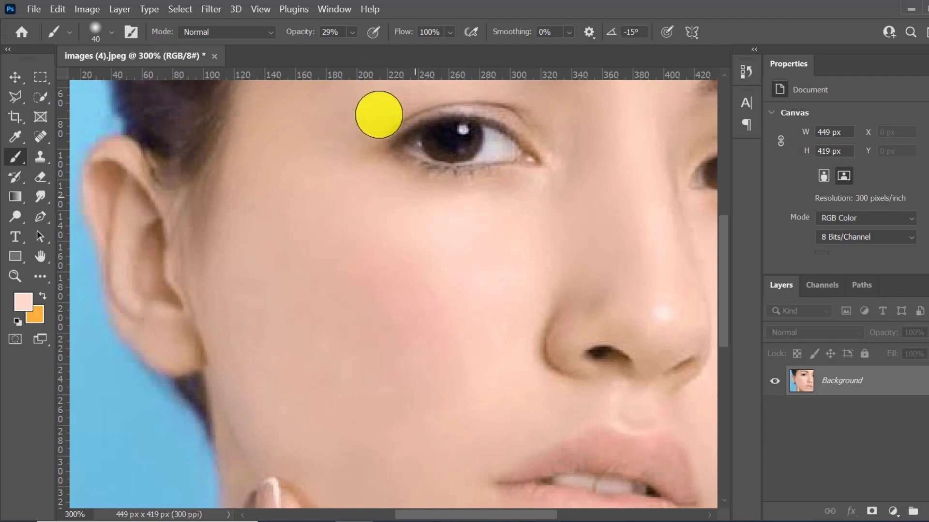
# - Set the brush to 15% opacity and size 70, and paint the sampled skin tone over the reddish cheek area
pyautogui.click(347, 33)
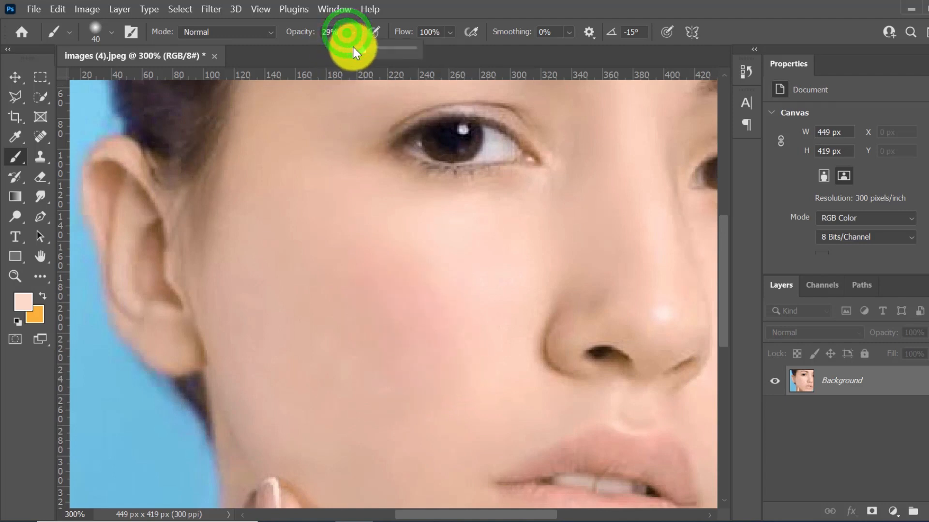
pyautogui.click(353, 47)
pyautogui.press(']')
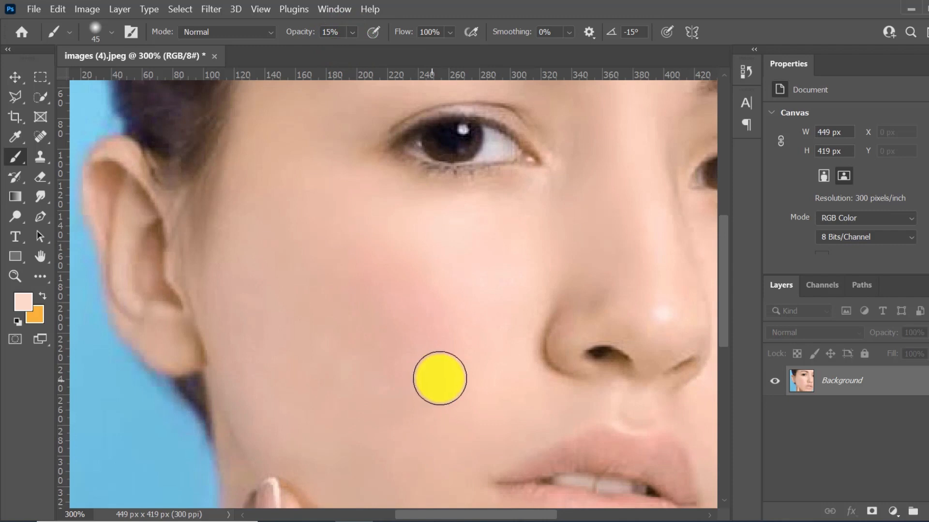
pyautogui.press(']')
pyautogui.press(']')
pyautogui.press(']')
pyautogui.click(371, 277)
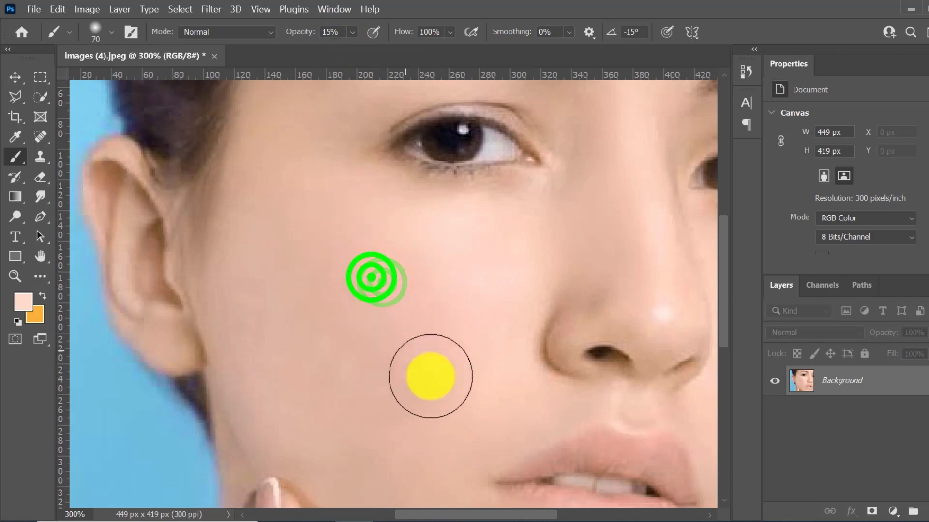
pyautogui.click(450, 353)
pyautogui.hotkey('ctrl', '-')
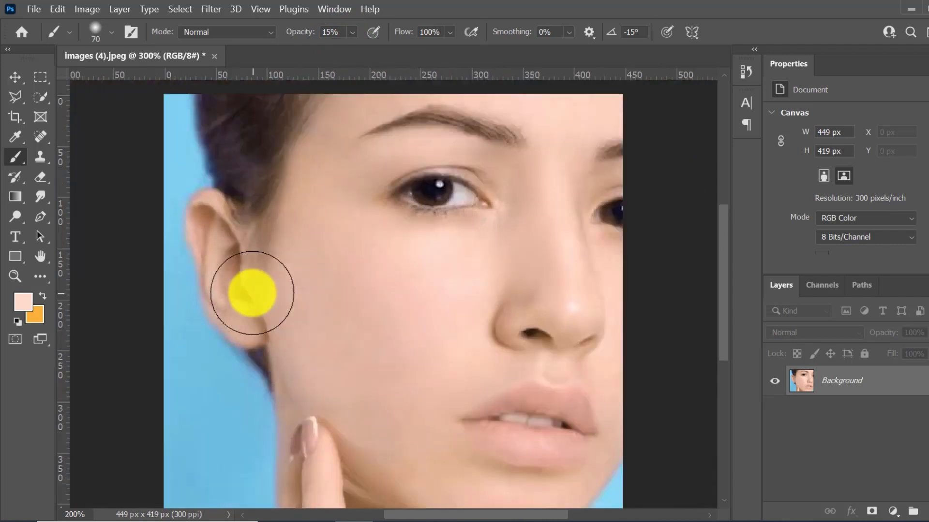
pyautogui.hotkey('ctrl', '+')
pyautogui.click(441, 287)
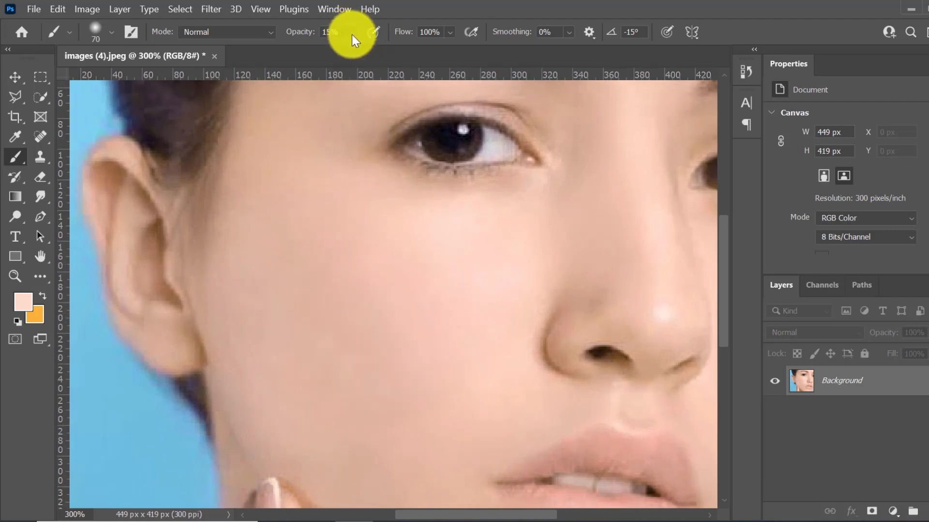
# - Lower the brush opacity to 6% and blend the skin tone softly over the cheek, down to the area near the fingertip
pyautogui.moveTo(352, 34); pyautogui.dragTo(353, 46)
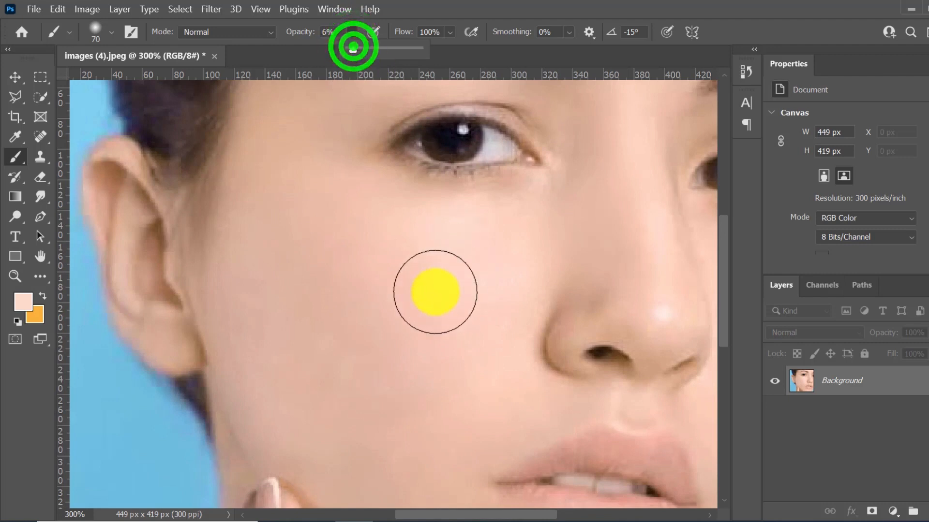
pyautogui.click(405, 265)
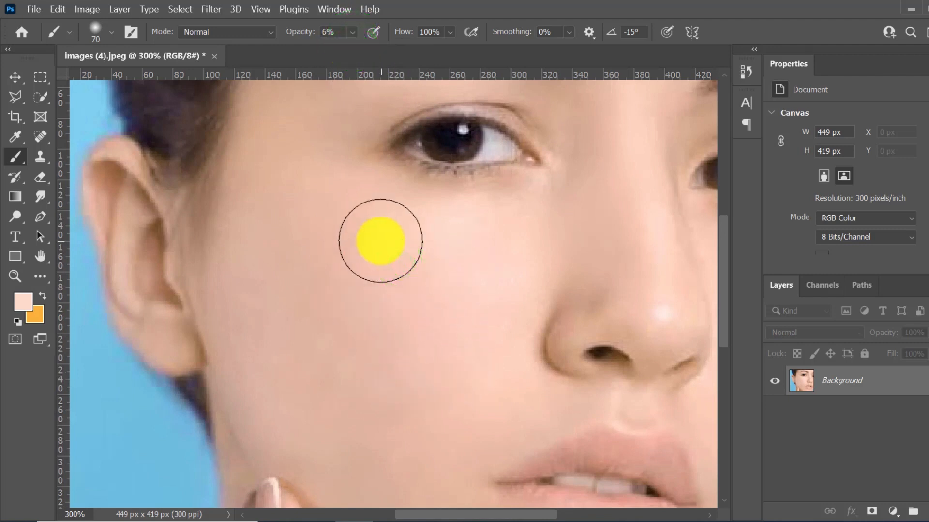
pyautogui.click(339, 321)
pyautogui.hotkey('ctrl', '-')
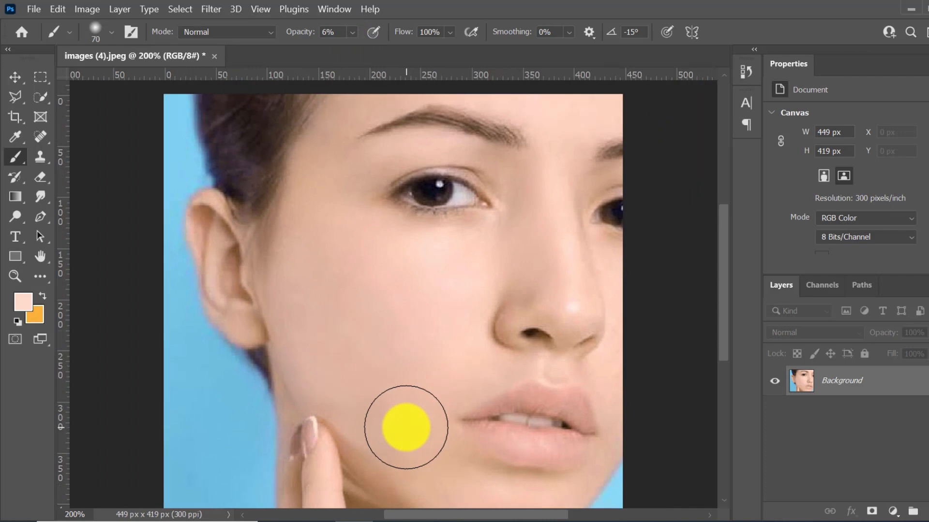
pyautogui.hotkey('ctrl', '-')
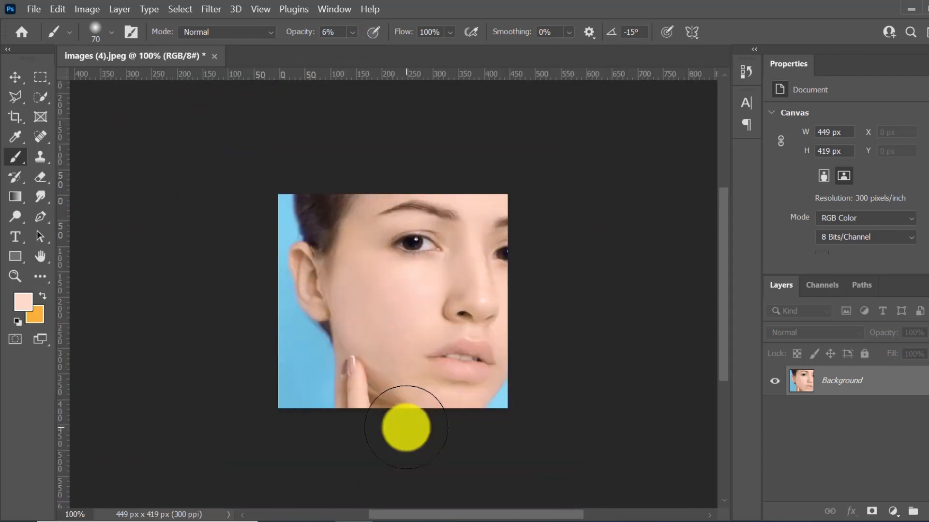
pyautogui.click(391, 333)
pyautogui.click(373, 354)
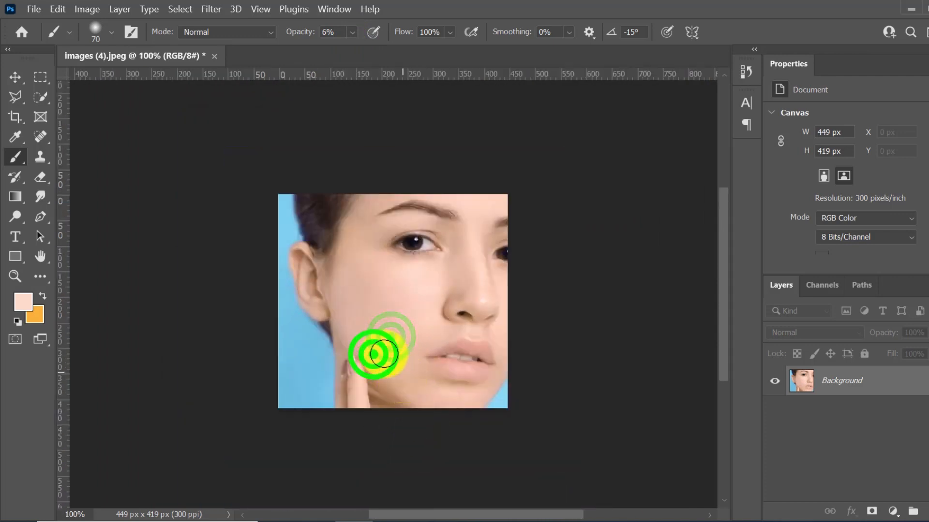
pyautogui.click(375, 342)
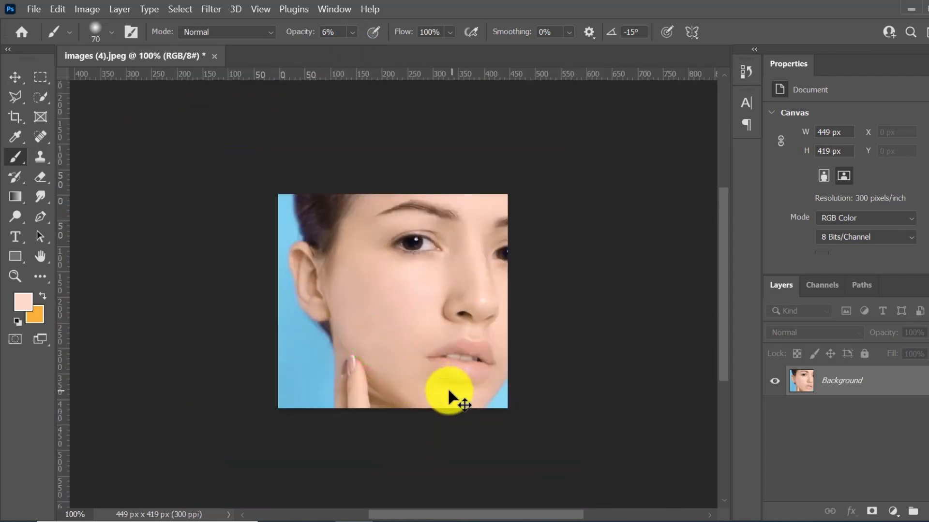